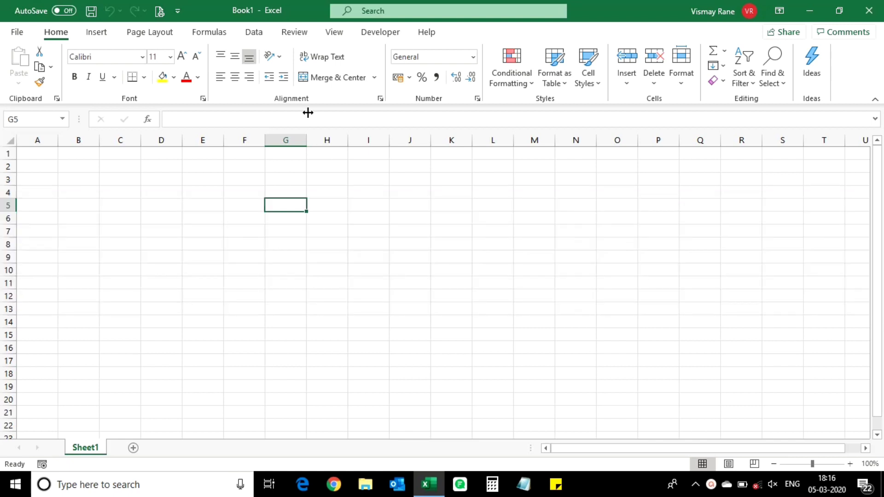
Enter the header Sr.No in cell A1 of the blank sheet.
{"action": "left_click_drag", "start_coordinate": [41, 153], "coordinate": [441, 373]}
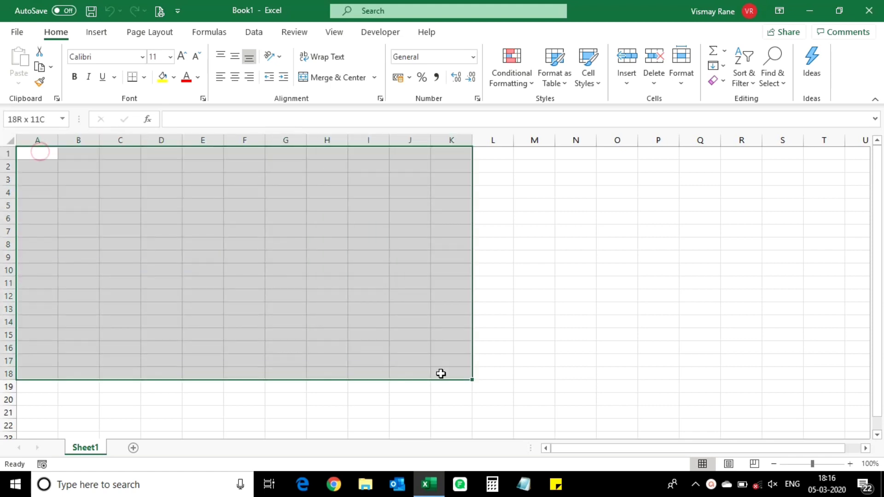
{"action": "left_click", "coordinate": [850, 464]}
{"action": "left_click", "coordinate": [851, 464]}
{"action": "left_click", "coordinate": [850, 463]}
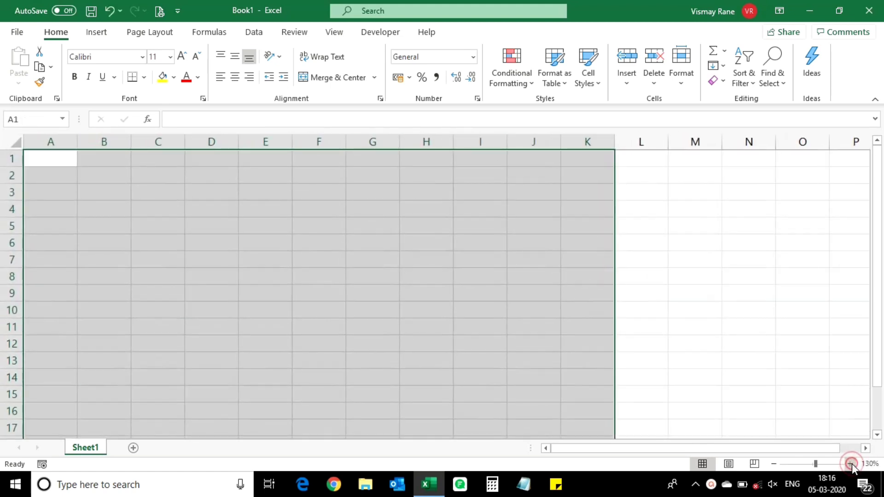
{"action": "left_click", "coordinate": [851, 464]}
{"action": "left_click", "coordinate": [850, 463]}
{"action": "left_click", "coordinate": [75, 164]}
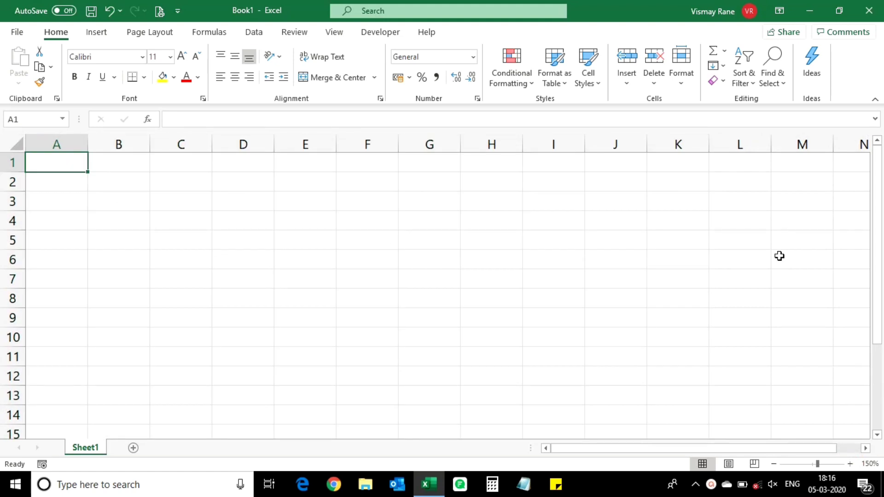
{"action": "type", "text": "Sr.No"}
{"action": "key", "text": "Return"}
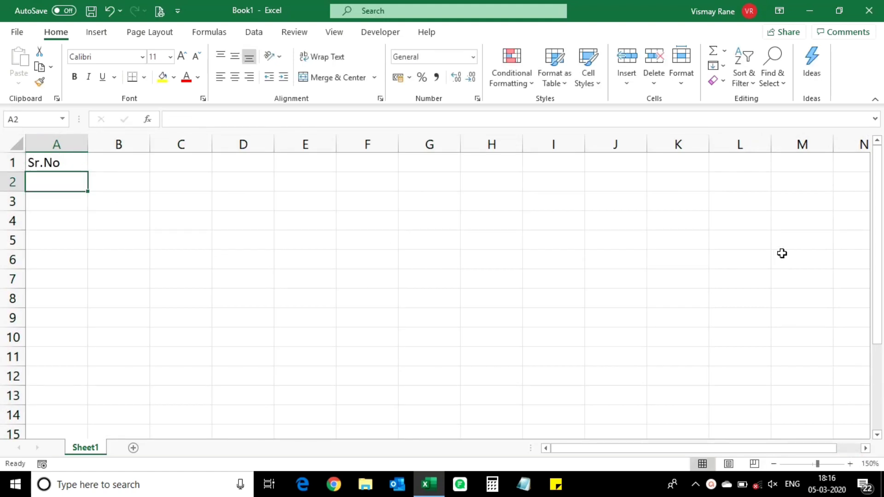
Enter the header Mobile Companies in cell B1.
{"action": "key", "text": "Up"}
{"action": "key", "text": "Right"}
{"action": "type", "text": "Mobil"}
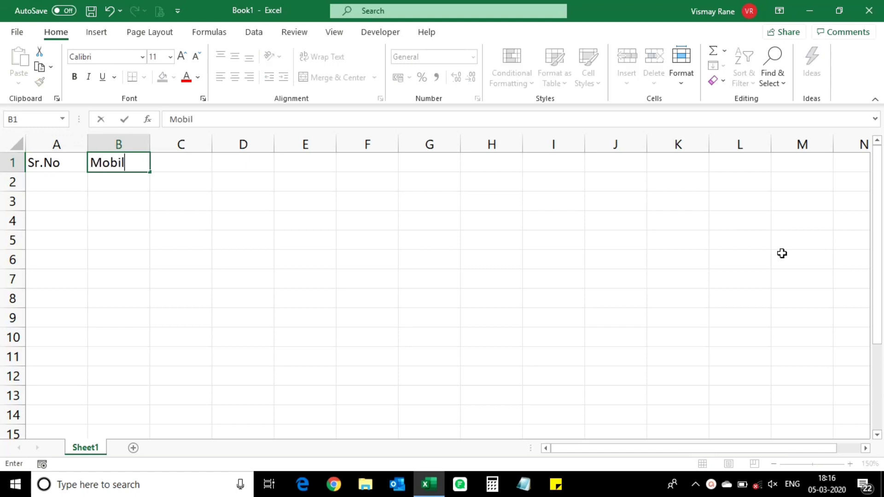
{"action": "type", "text": "e COmpna"}
{"action": "key", "text": "BackSpace"}
{"action": "key", "text": "BackSpace"}
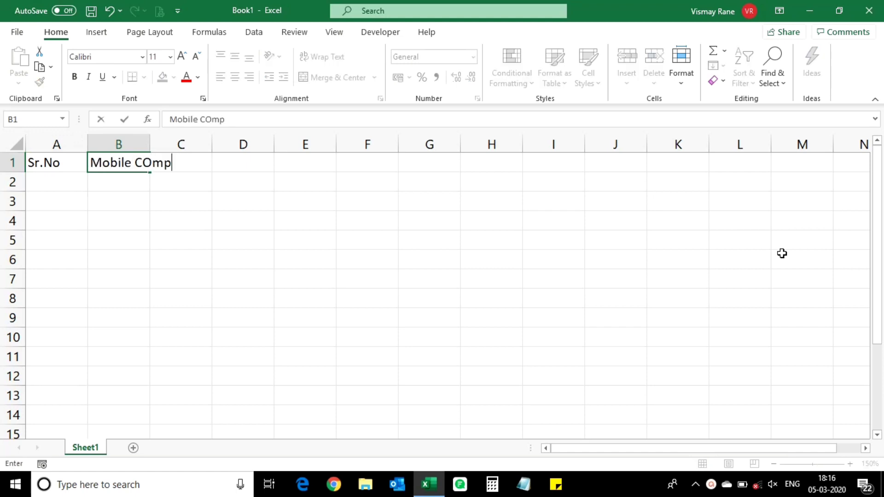
{"action": "type", "text": "anies"}
{"action": "key", "text": "Return"}
Enter the headers States in cell C1 and Price per unit in cell D1.
{"action": "key", "text": "Up"}
{"action": "key", "text": "Right"}
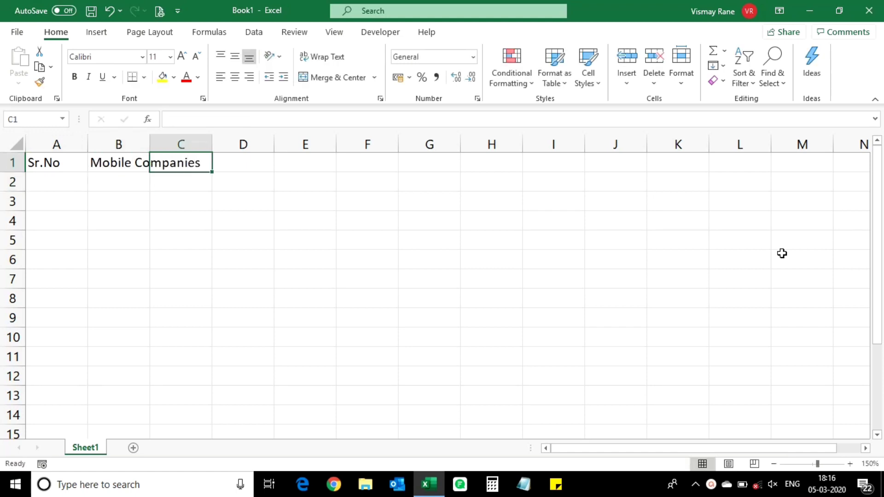
{"action": "type", "text": "States"}
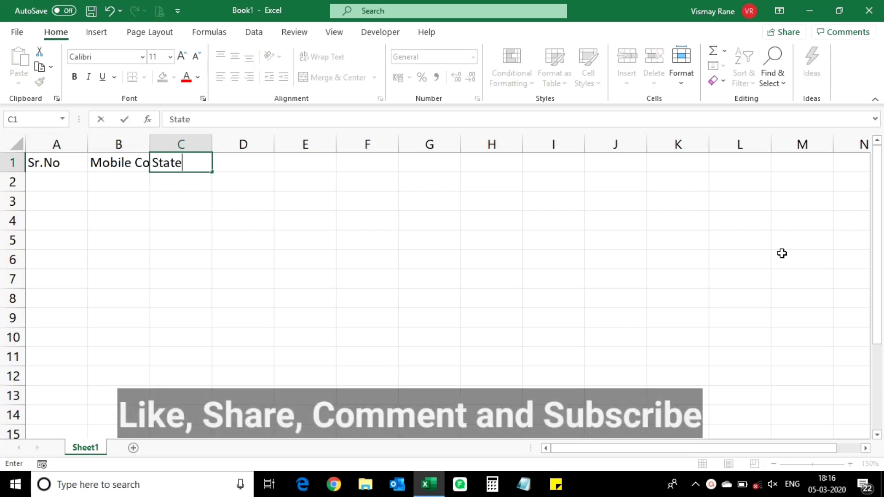
{"action": "key", "text": "Return"}
{"action": "key", "text": "Up"}
{"action": "key", "text": "Right"}
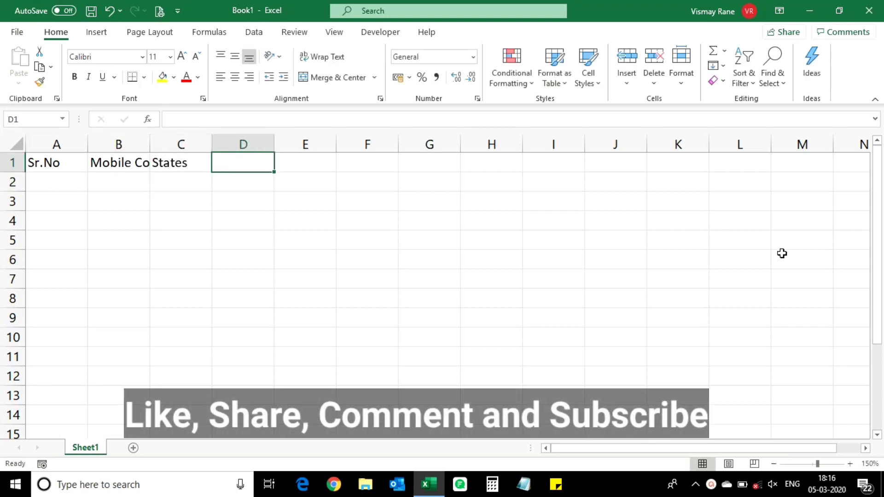
{"action": "type", "text": "P"}
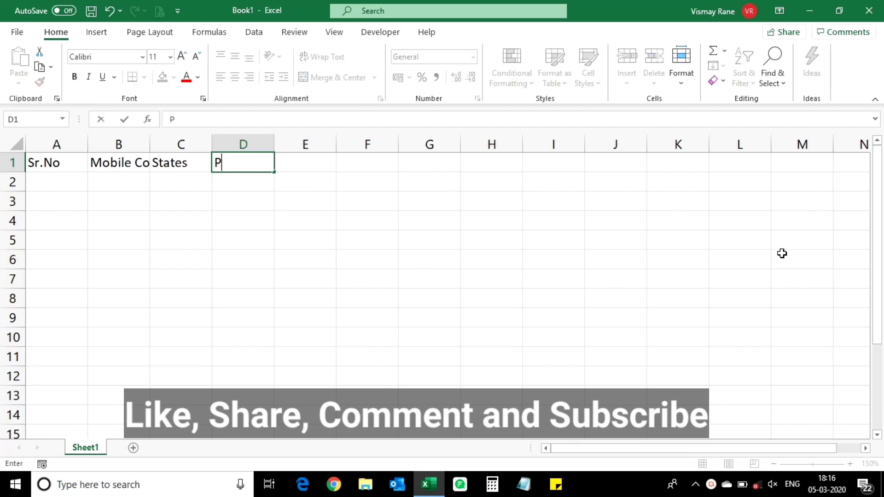
{"action": "type", "text": "rice per unit"}
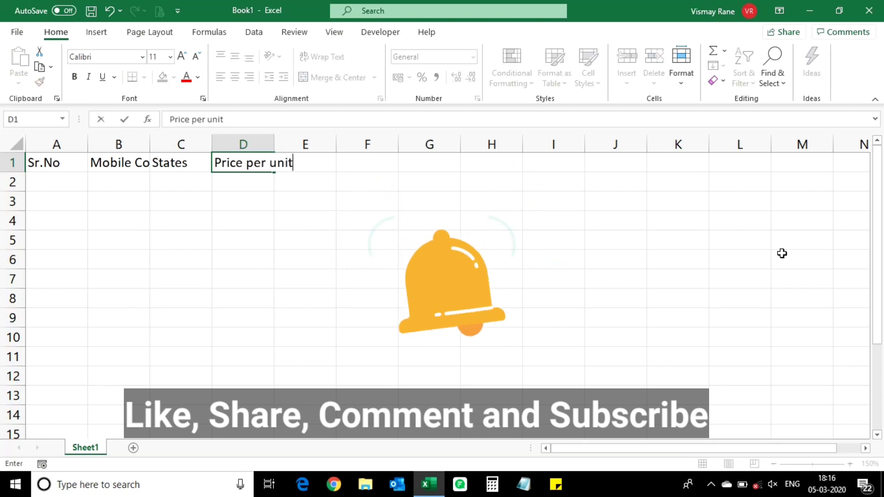
{"action": "key", "text": "Return"}
Enter the headers Total Unit Sold in cell E1 and Total Amount in cell F1.
{"action": "key", "text": "Up"}
{"action": "key", "text": "Right"}
{"action": "type", "text": "Total "}
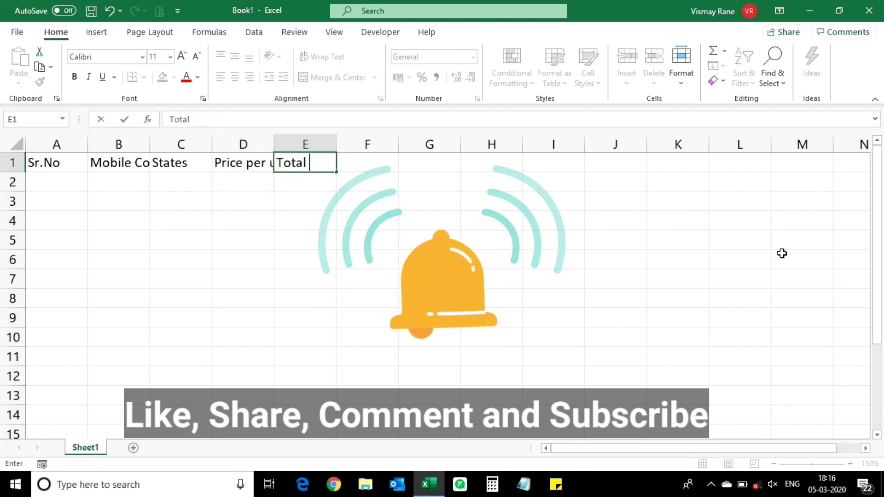
{"action": "type", "text": "Unit Sold"}
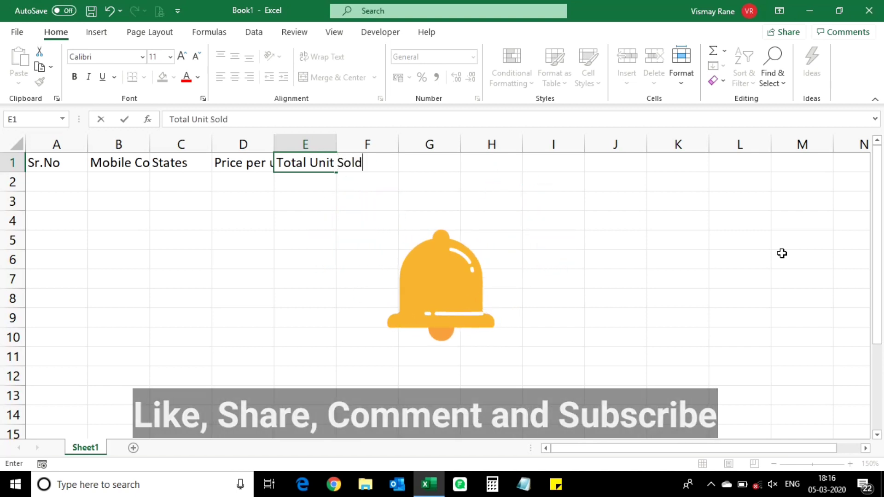
{"action": "key", "text": "Tab"}
{"action": "type", "text": "Total Amount"}
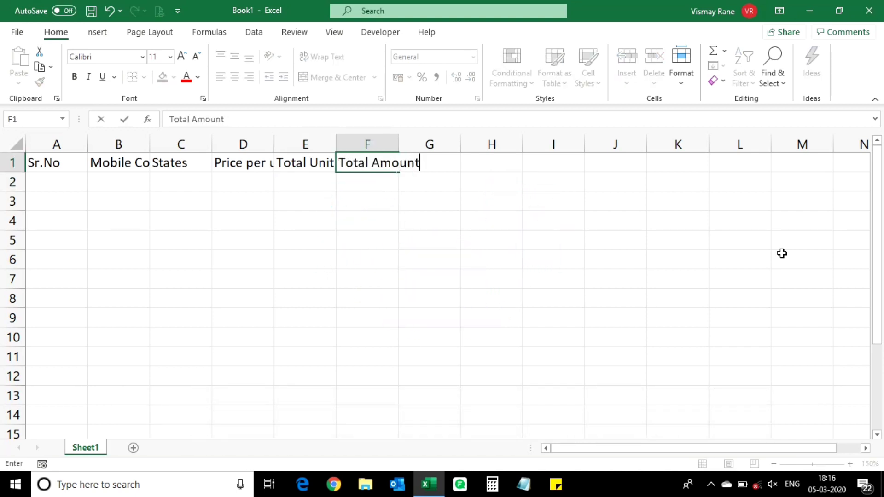
{"action": "key", "text": "Return"}
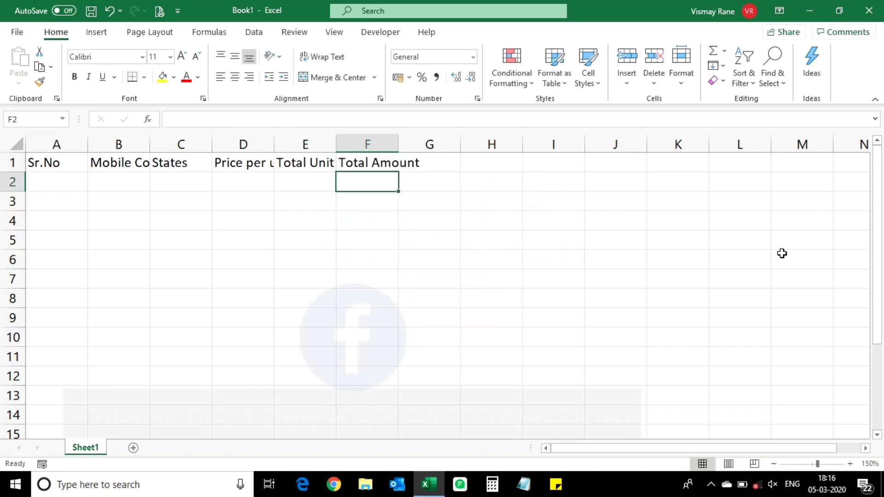
Enter the headers Taxes in cell G1 and Net Amount in cell H1.
{"action": "key", "text": "Up"}
{"action": "key", "text": "Right"}
{"action": "type", "text": "Taxes"}
{"action": "key", "text": "Return"}
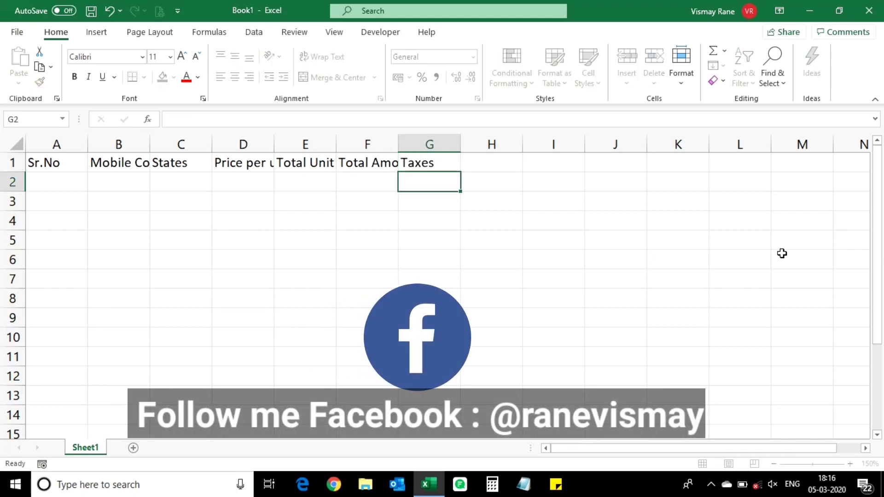
{"action": "key", "text": "Up"}
{"action": "key", "text": "Right"}
{"action": "type", "text": "Net Amount"}
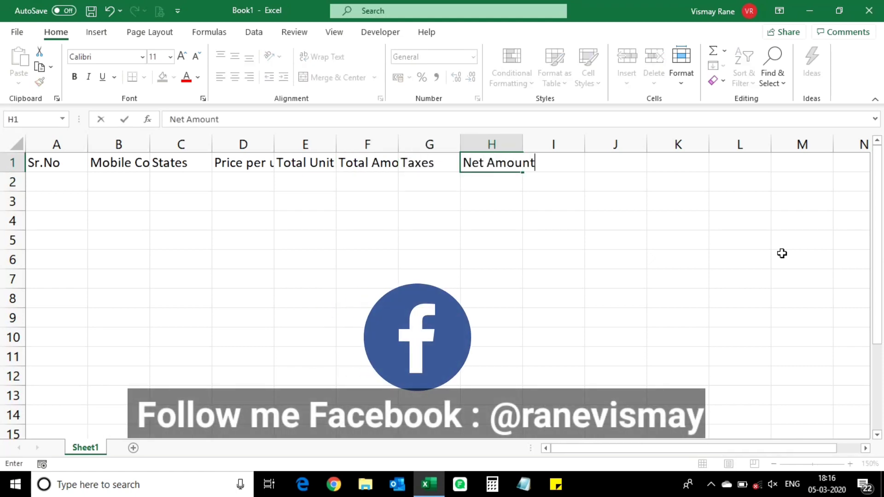
{"action": "key", "text": "Return"}
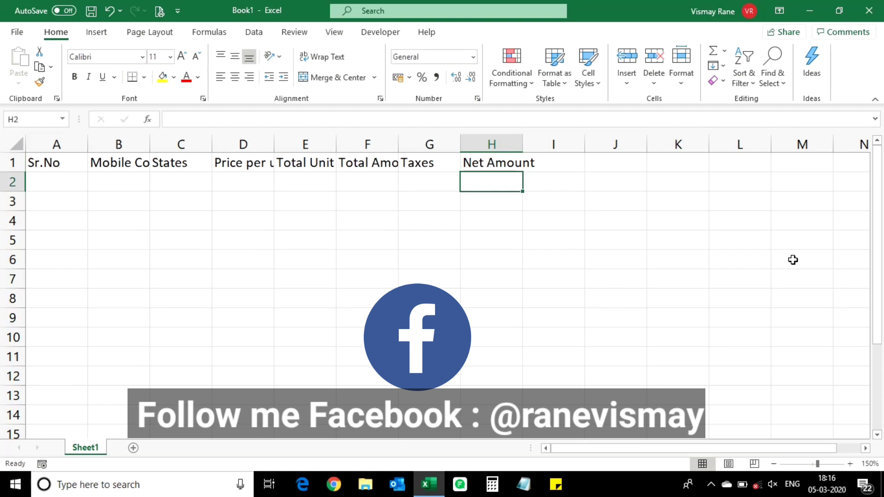
Autofit the width of all columns on the sheet to their header text.
{"action": "left_click", "coordinate": [15, 144]}
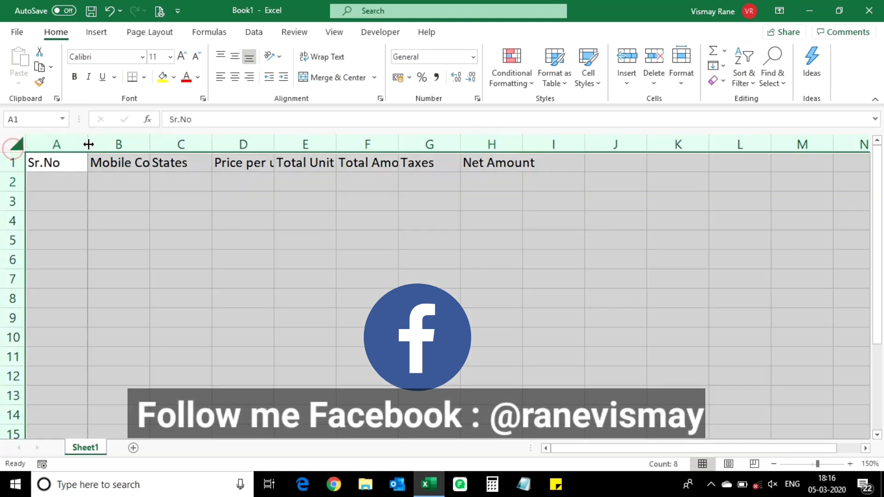
{"action": "double_click", "coordinate": [87, 144]}
{"action": "left_click", "coordinate": [279, 163]}
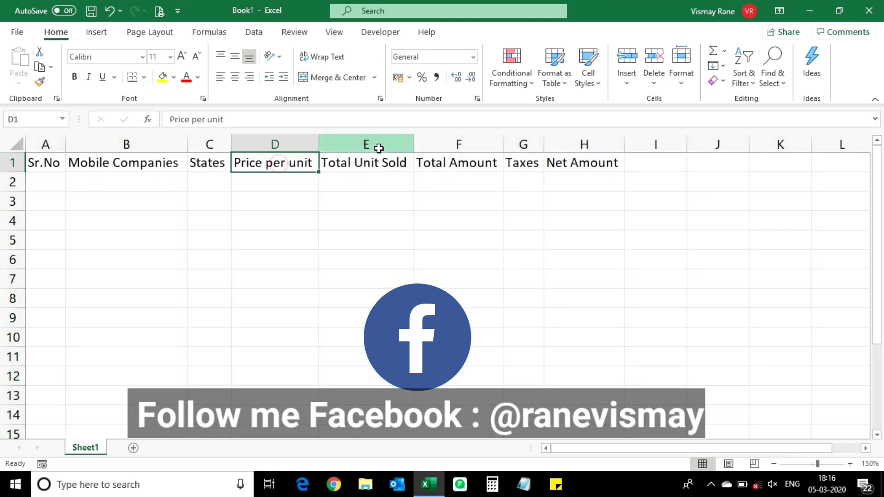
{"action": "left_click_drag", "start_coordinate": [473, 164], "coordinate": [602, 161]}
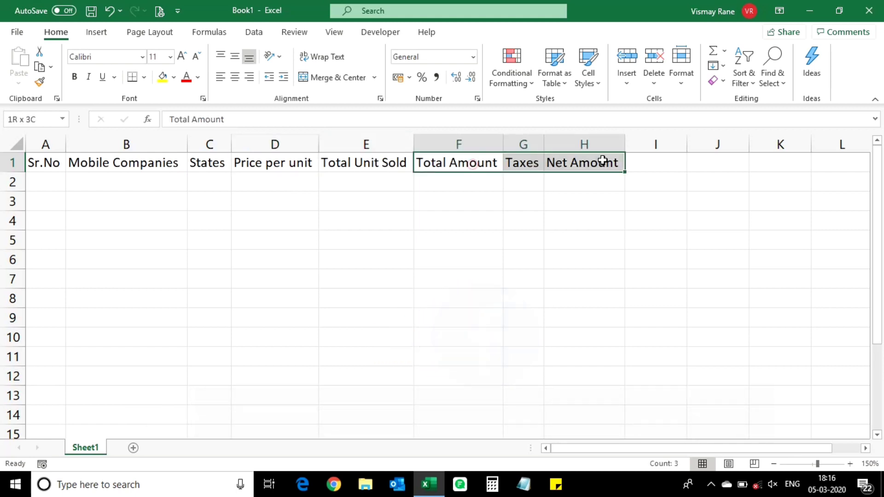
{"action": "left_click", "coordinate": [440, 187]}
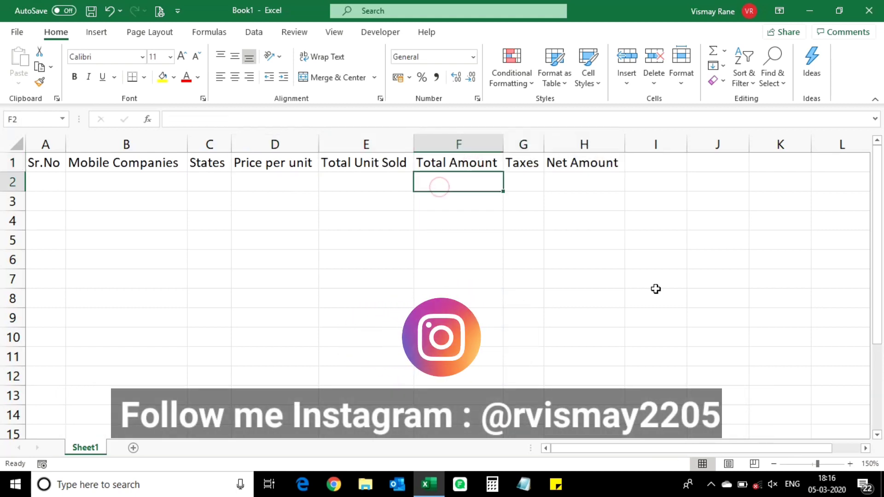
{"action": "type", "text": "="}
{"action": "key", "text": "Left"}
{"action": "key", "text": "Left"}
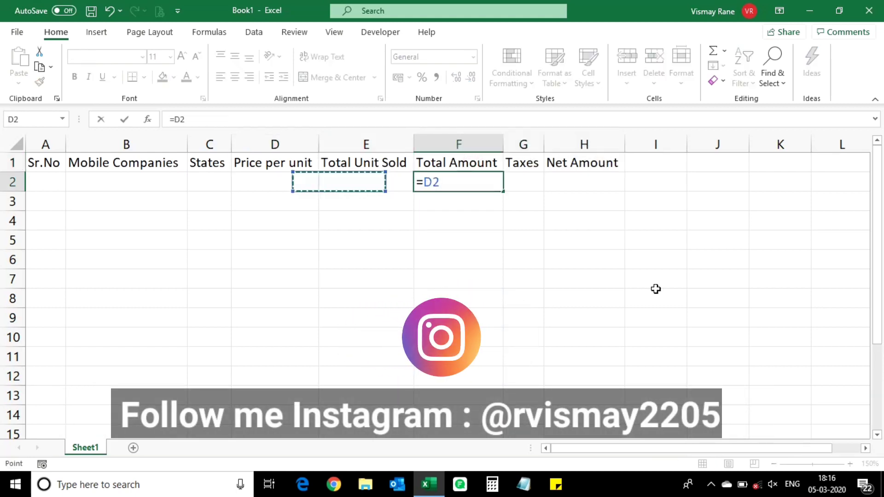
{"action": "key", "text": "Left"}
{"action": "key", "text": "Right"}
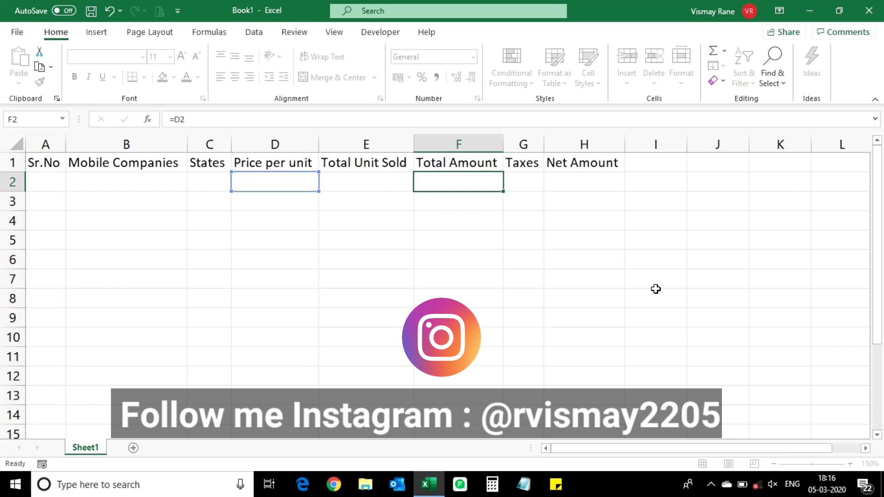
{"action": "key", "text": "Escape"}
Convert the header range A1:H1 into a table, with the option My table has headers enabled.
{"action": "left_click_drag", "start_coordinate": [36, 163], "coordinate": [556, 170]}
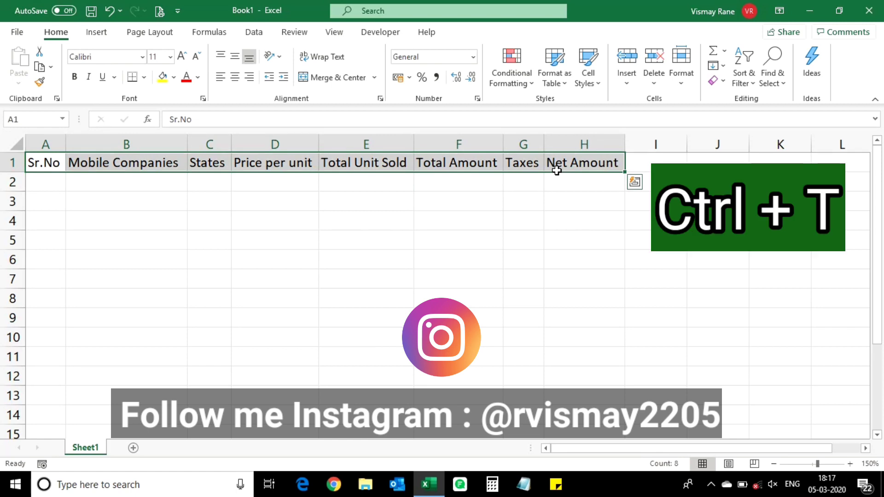
{"action": "key", "text": "ctrl+t"}
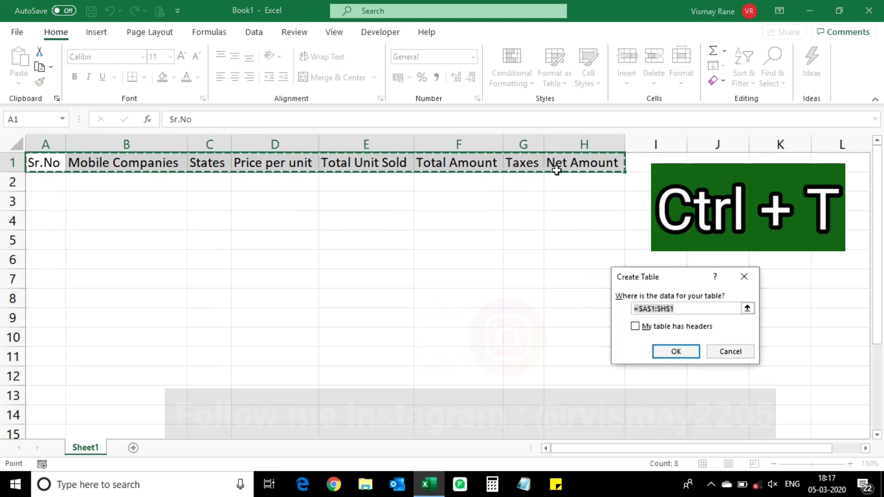
{"action": "left_click", "coordinate": [665, 325]}
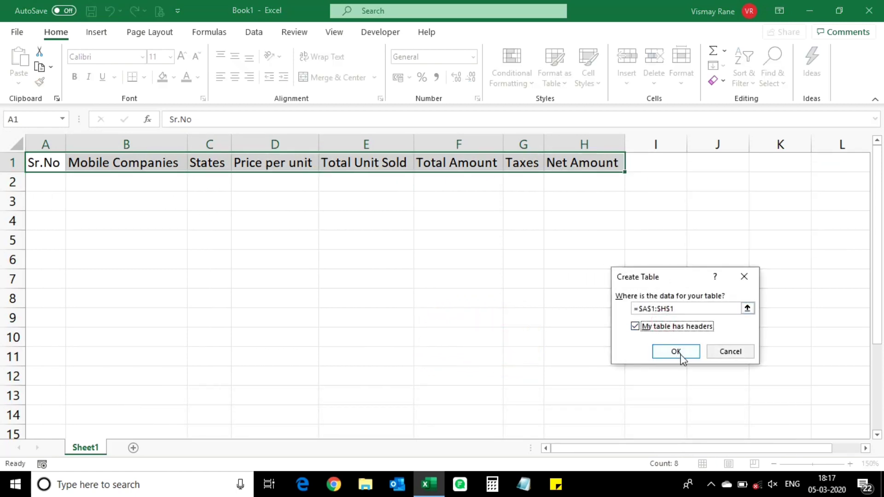
{"action": "left_click", "coordinate": [680, 355]}
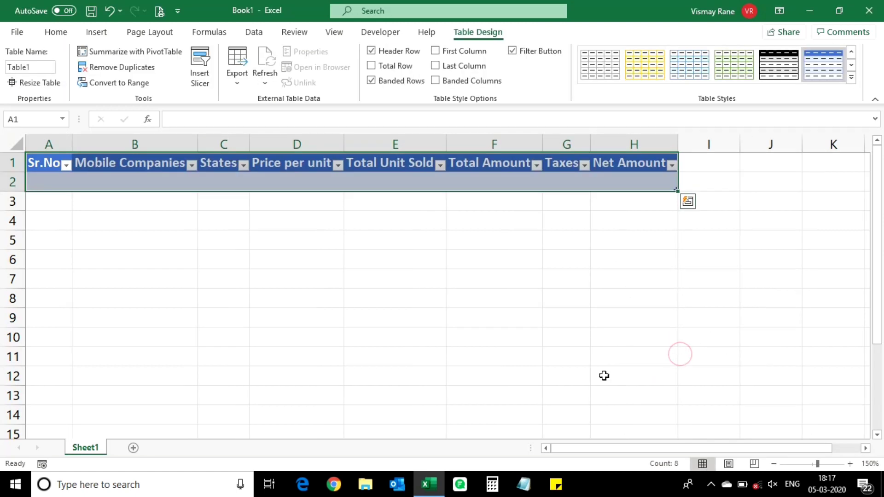
Apply the medium table style with an orange header row and grey banded rows to the table.
{"action": "left_click", "coordinate": [852, 77]}
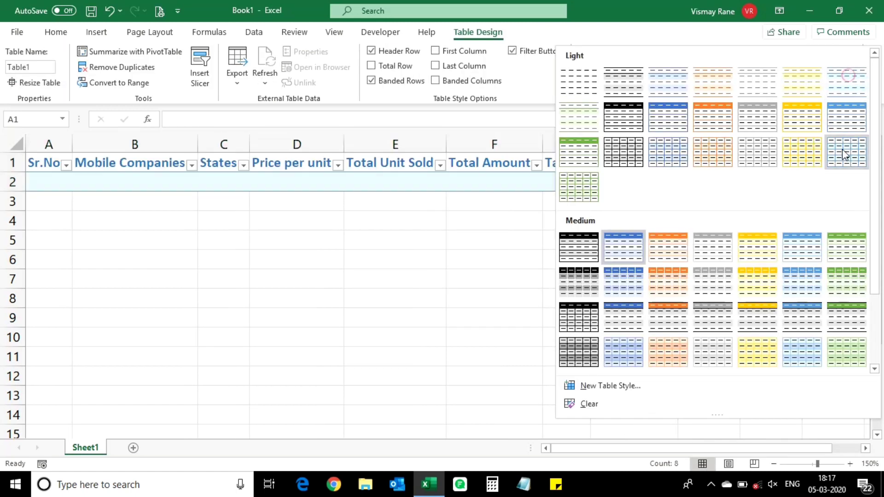
{"action": "left_click", "coordinate": [663, 321]}
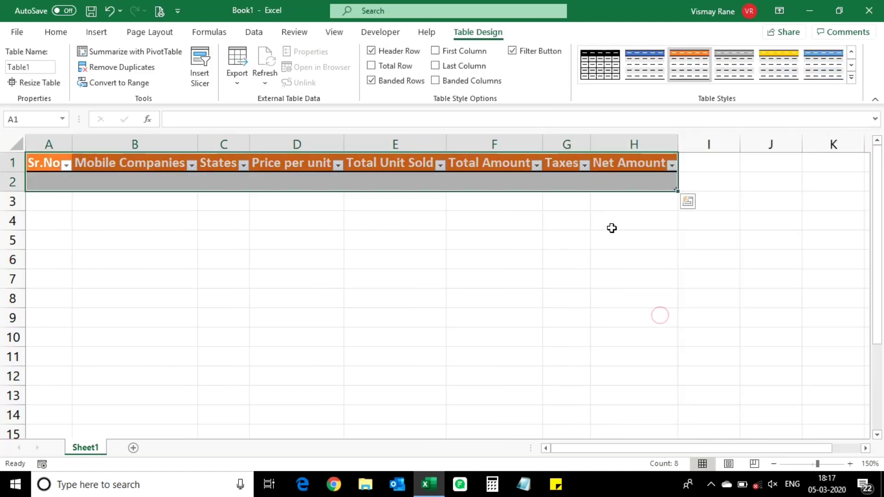
{"action": "left_click", "coordinate": [628, 223]}
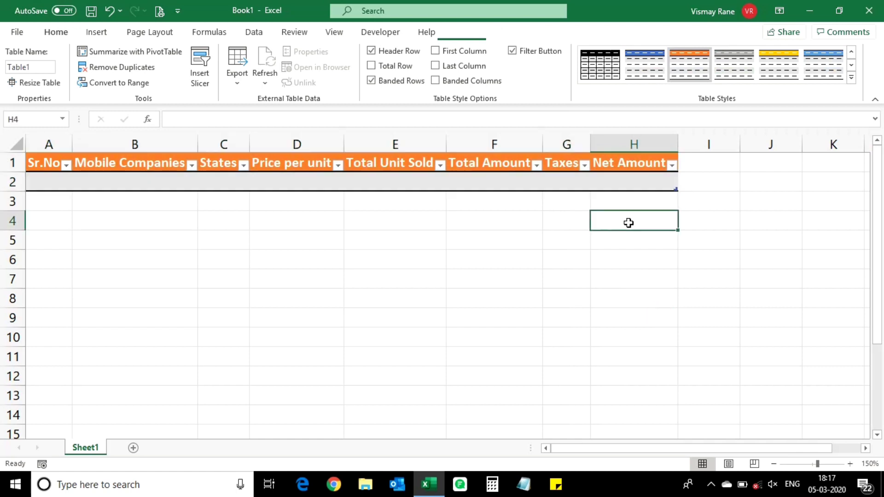
Enter the formula =[@[Price per unit]]*[@[Total Unit Sold]] in the first data row of the Total Amount column.
{"action": "left_click", "coordinate": [508, 185]}
{"action": "type", "text": "="}
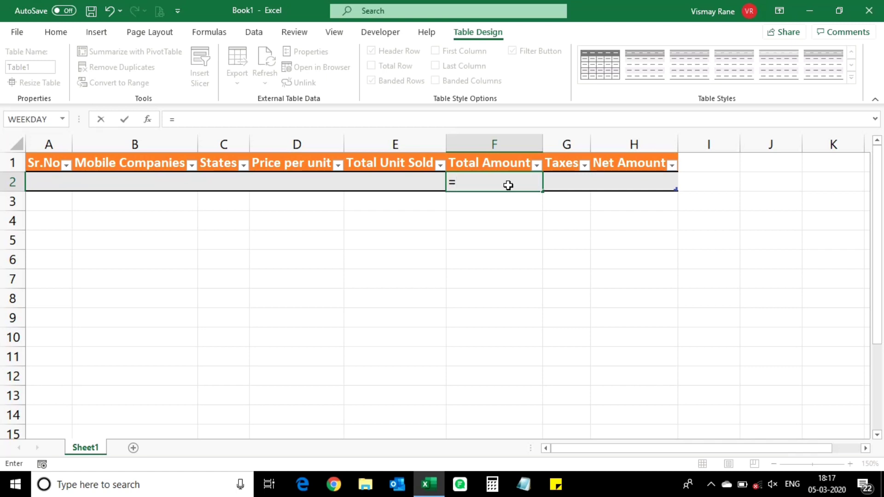
{"action": "key", "text": "Left"}
{"action": "key", "text": "Left"}
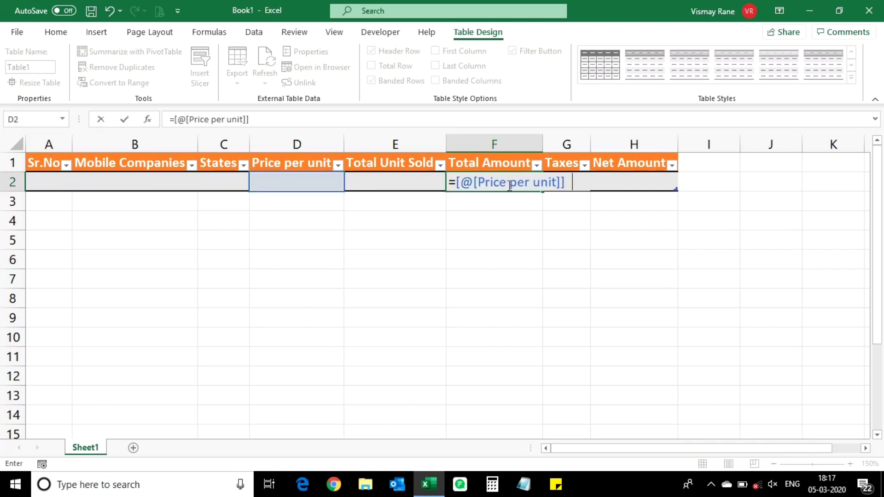
{"action": "key", "text": "Left"}
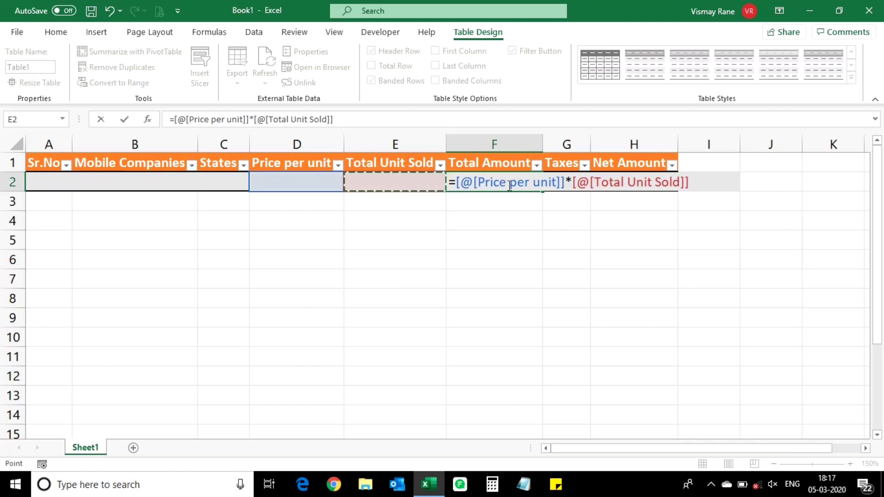
{"action": "key", "text": "Tab"}
Enter the formula +[@[Total Amount]]*18% in the first data row of the Taxes column.
{"action": "type", "text": "+"}
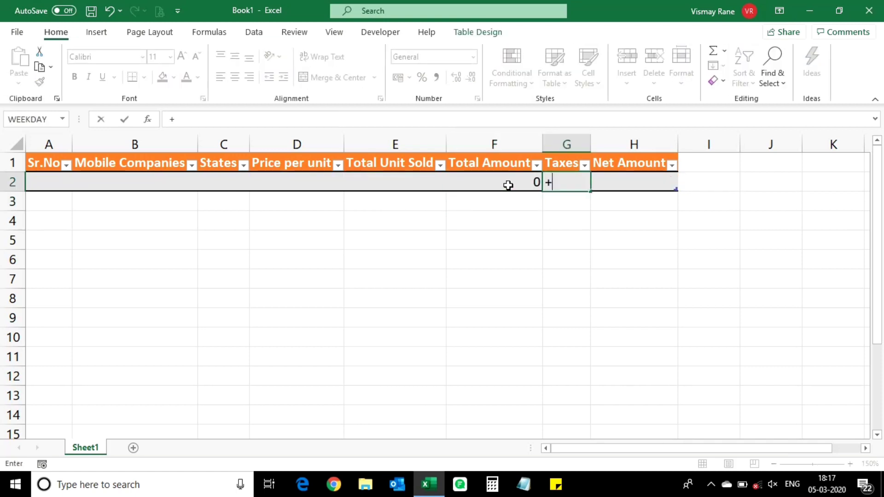
{"action": "key", "text": "Left"}
{"action": "type", "text": "*"}
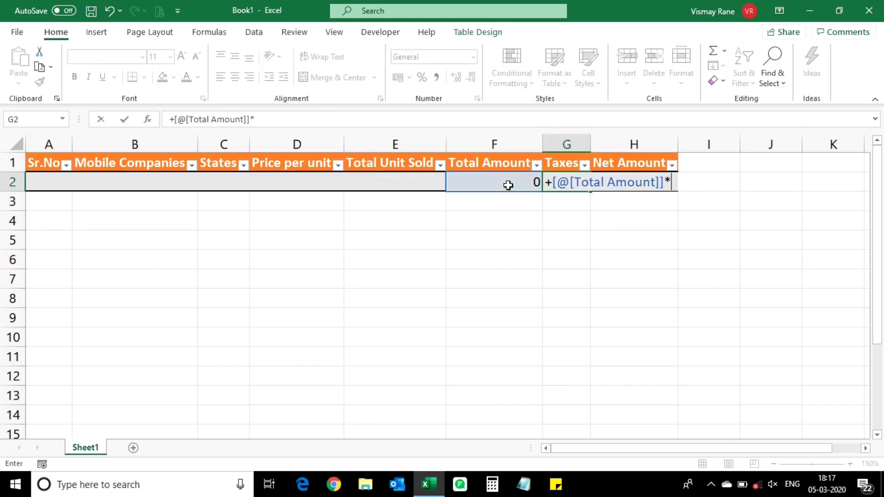
{"action": "type", "text": "18%"}
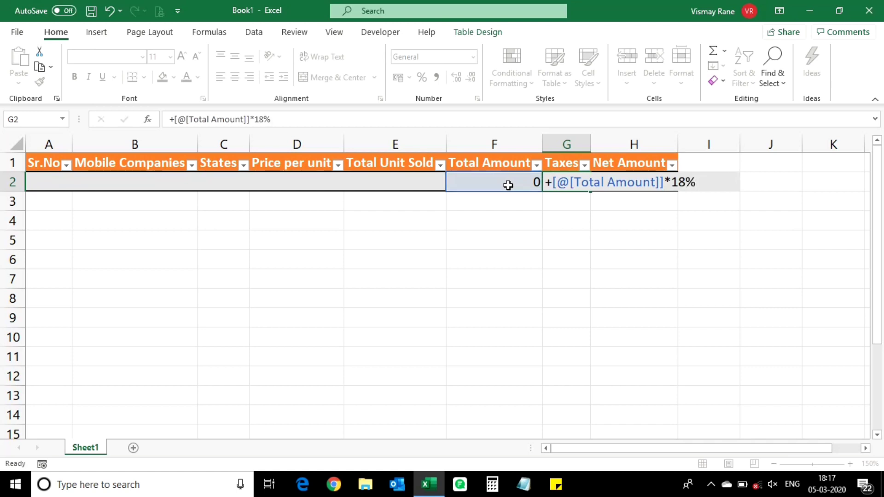
{"action": "key", "text": "Tab"}
Enter a formula in the first data row of the Net Amount column that adds Total Amount and Taxes.
{"action": "type", "text": "="}
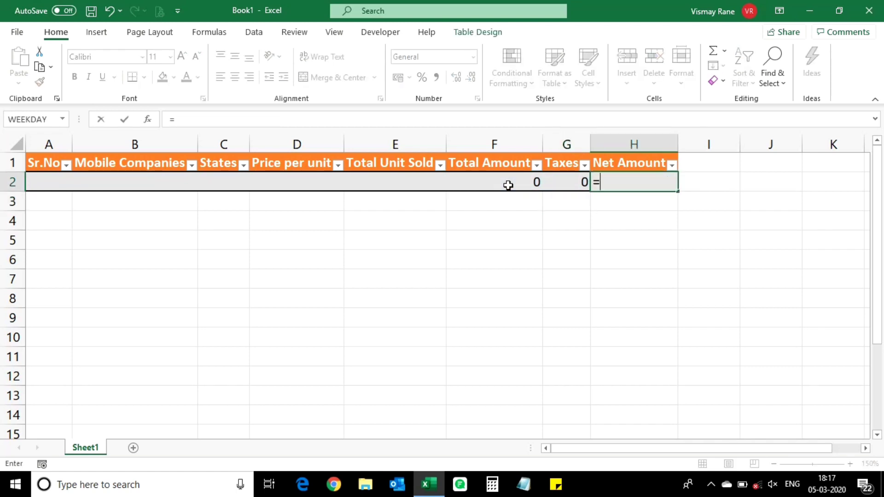
{"action": "left_click", "coordinate": [507, 185]}
{"action": "type", "text": "+"}
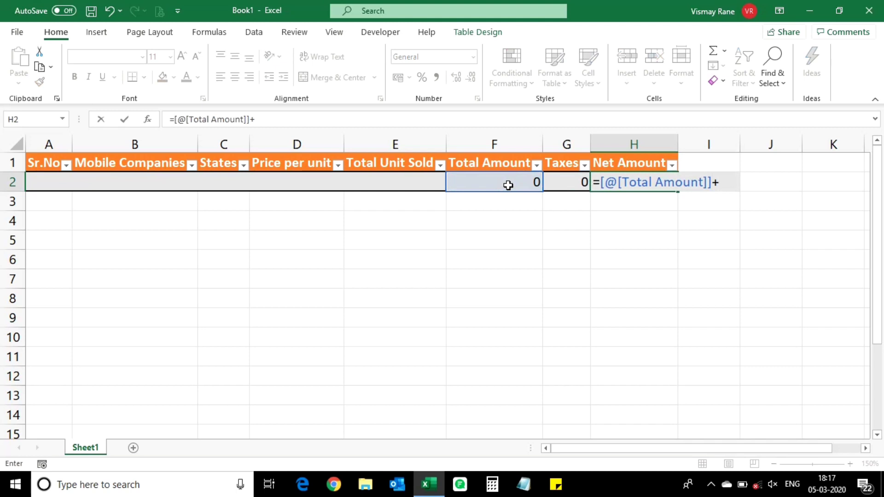
{"action": "key", "text": "Left"}
{"action": "key", "text": "Return"}
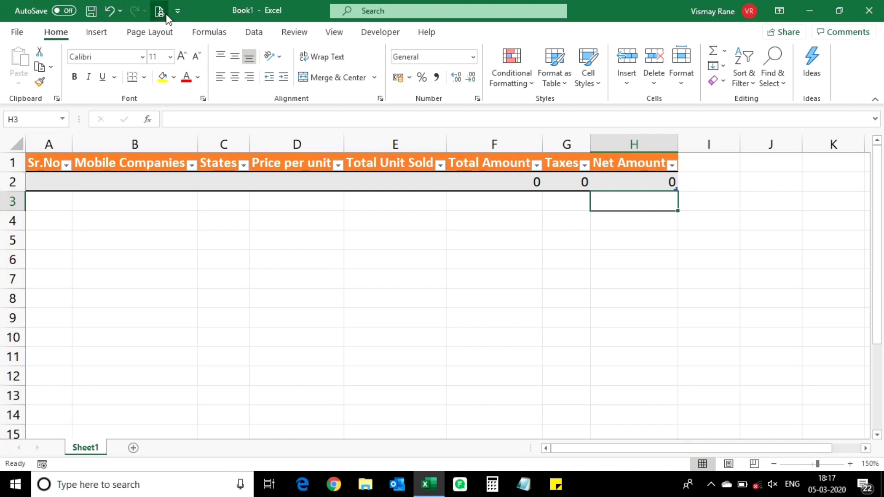
Open the Quick Access Toolbar customization options and list the Commands Not in the Ribbon.
{"action": "left_click", "coordinate": [21, 32]}
{"action": "left_click", "coordinate": [17, 449]}
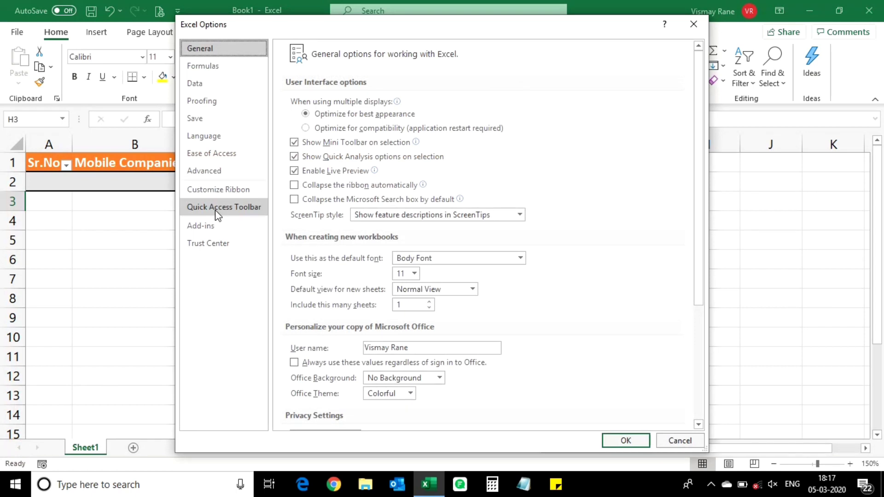
{"action": "left_click", "coordinate": [215, 211]}
{"action": "left_click", "coordinate": [411, 92]}
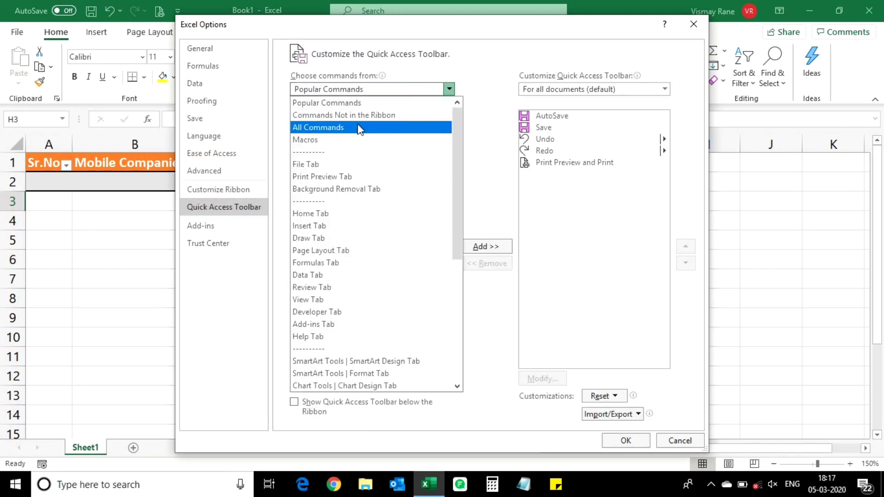
{"action": "left_click", "coordinate": [381, 119]}
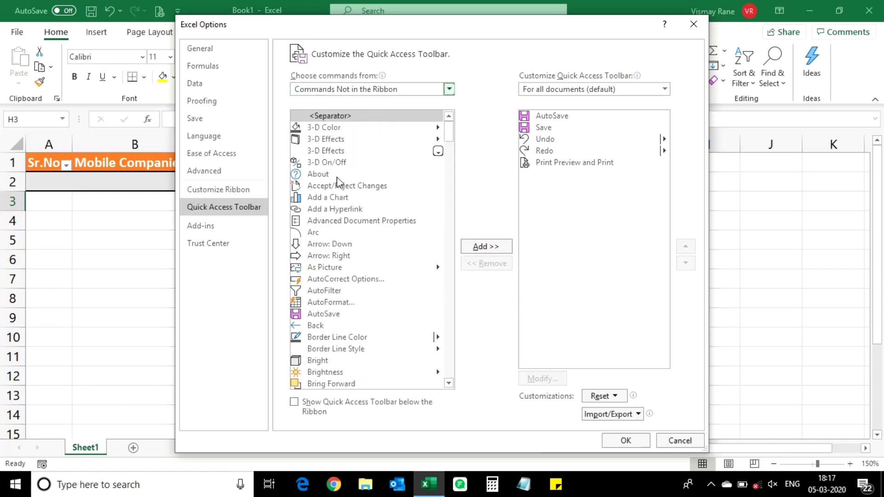
Add the Form... command to the Quick Access Toolbar and apply the options.
{"action": "scroll", "coordinate": [336, 165], "scroll_direction": "down", "scroll_amount": 4}
{"action": "scroll", "coordinate": [337, 169], "scroll_direction": "down", "scroll_amount": 7}
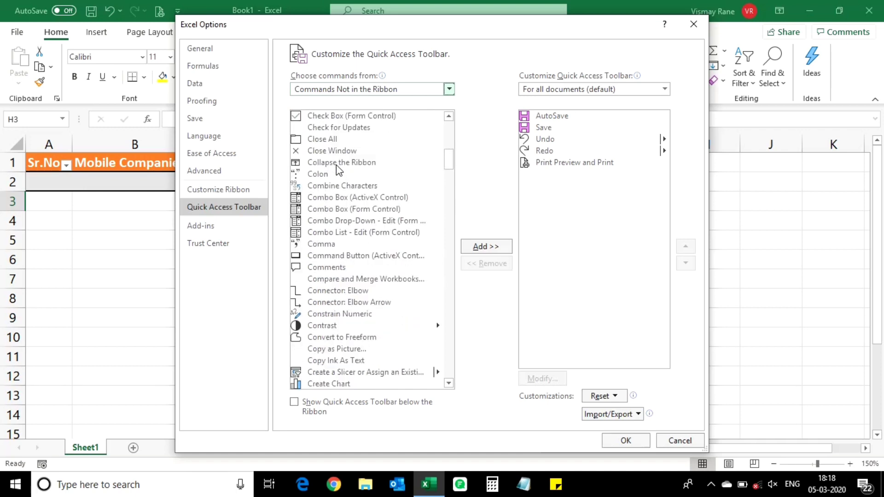
{"action": "scroll", "coordinate": [336, 166], "scroll_direction": "down", "scroll_amount": 8}
{"action": "scroll", "coordinate": [339, 169], "scroll_direction": "down", "scroll_amount": 6}
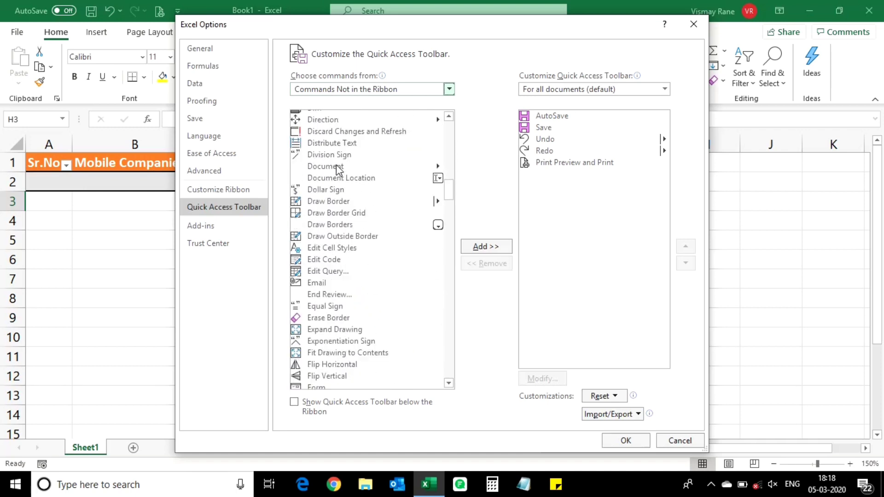
{"action": "scroll", "coordinate": [337, 170], "scroll_direction": "down", "scroll_amount": 3}
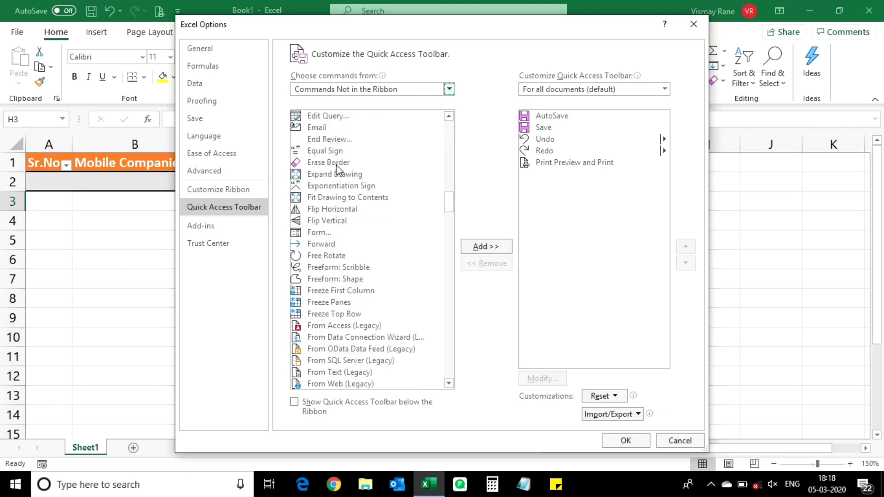
{"action": "left_click", "coordinate": [320, 205]}
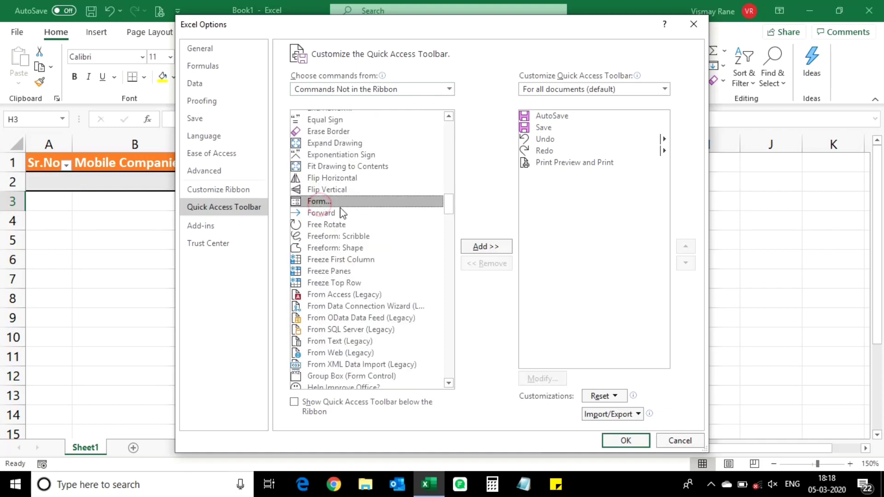
{"action": "left_click", "coordinate": [501, 246]}
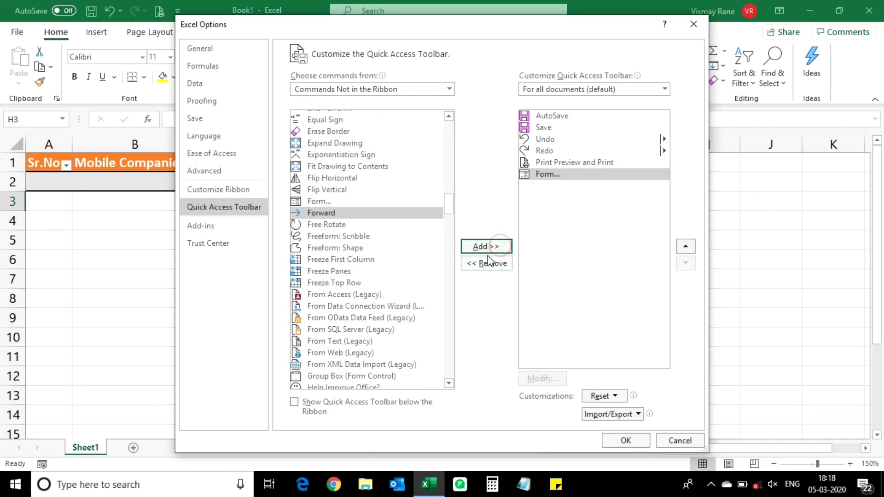
{"action": "left_click", "coordinate": [620, 442]}
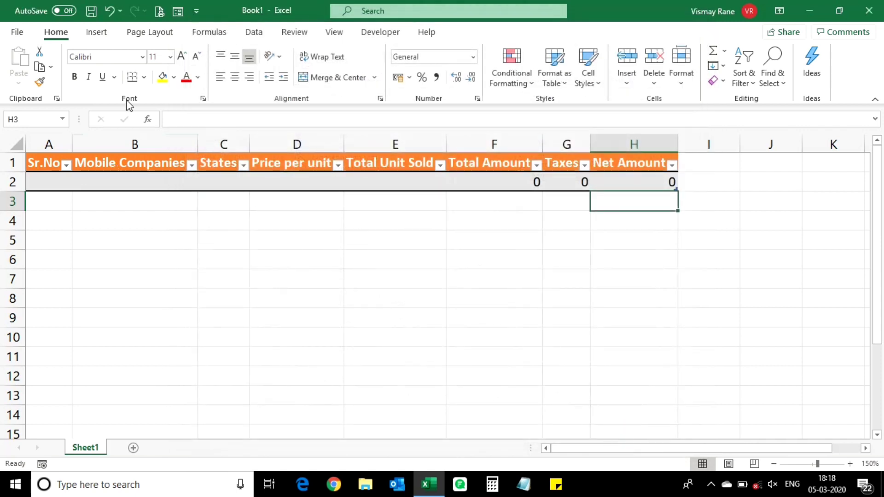
Open the data entry form for the table with an empty cell of its first data row selected.
{"action": "left_click", "coordinate": [181, 19]}
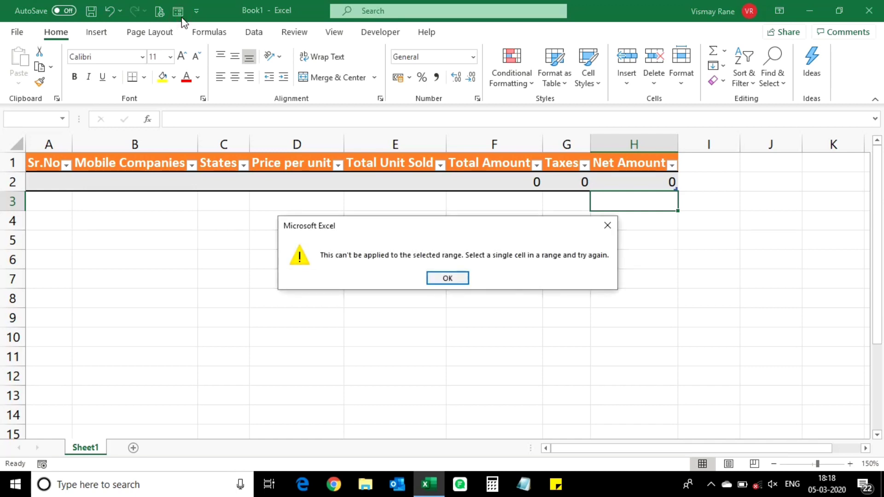
{"action": "left_click", "coordinate": [447, 278]}
{"action": "left_click", "coordinate": [285, 179]}
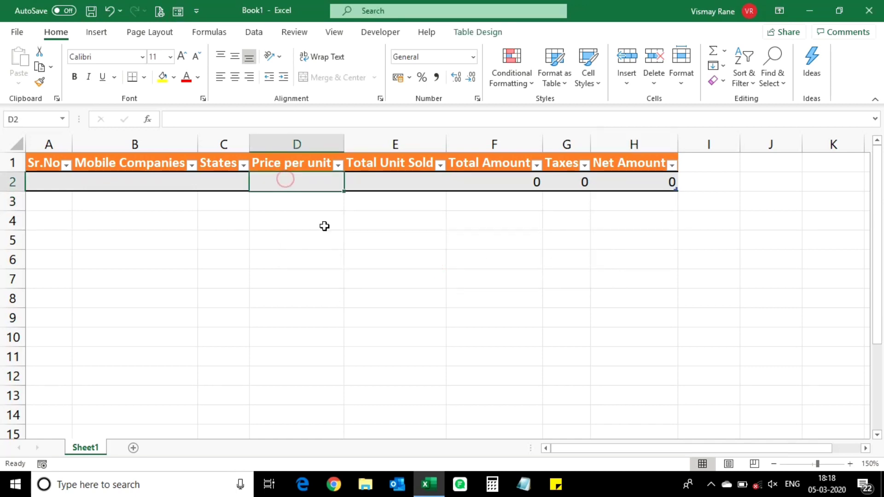
{"action": "left_click", "coordinate": [373, 181]}
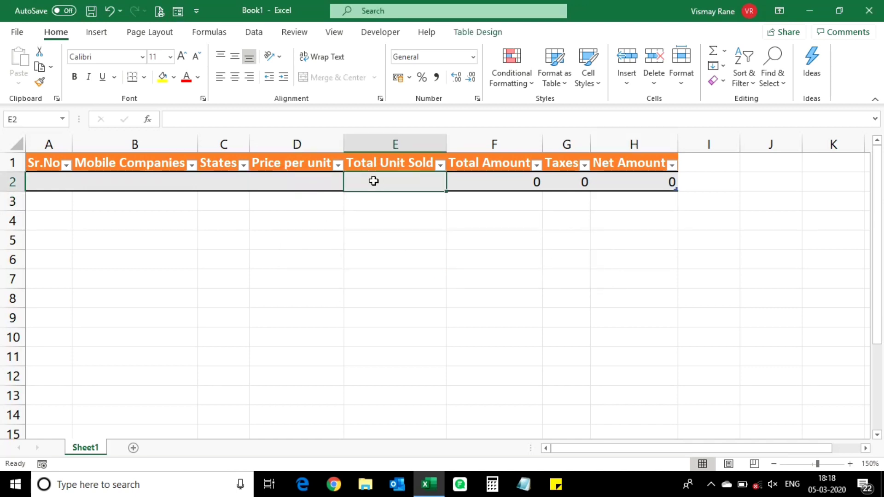
{"action": "left_click", "coordinate": [177, 12]}
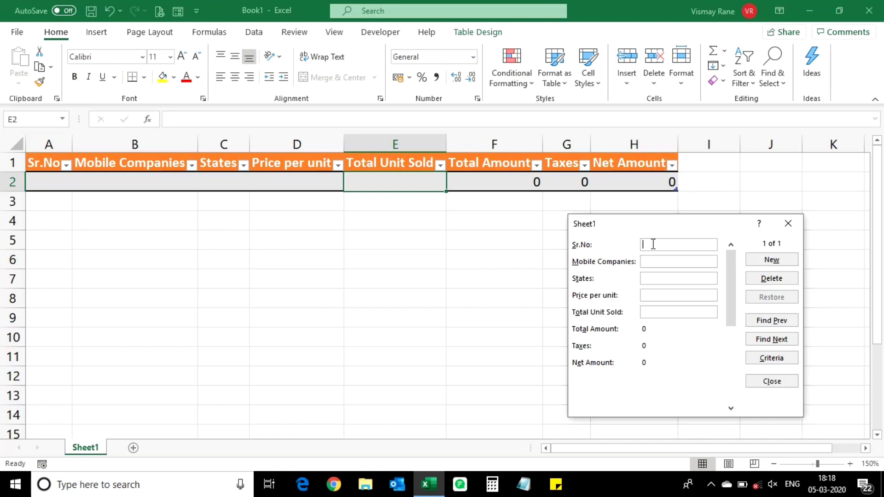
Fill in the first record with Sr.No 1, Vivo, Maharashtra, price 15000 and 15 units sold, save it and close the form.
{"action": "type", "text": "1"}
{"action": "type", "text": "Vivo"}
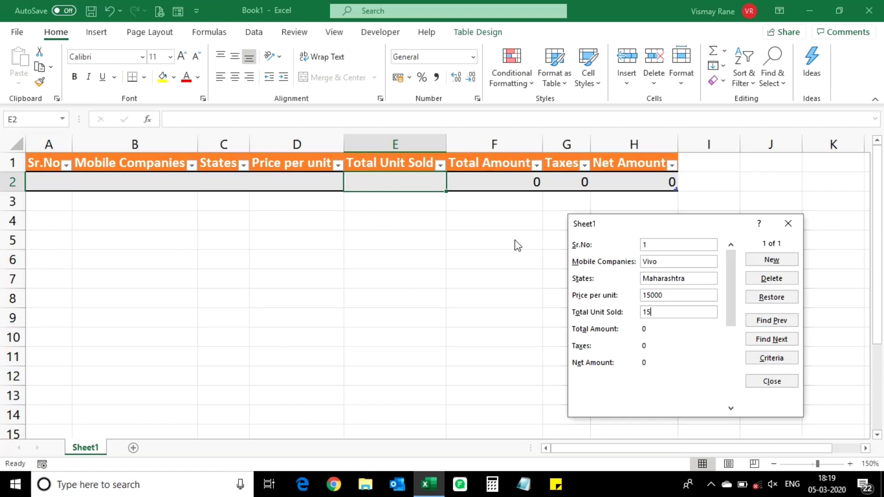
{"action": "left_click", "coordinate": [772, 261]}
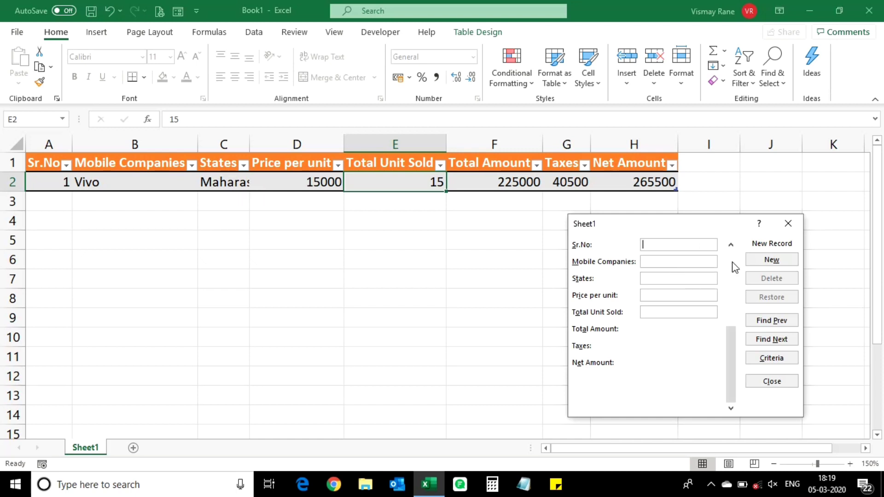
{"action": "left_click", "coordinate": [798, 223]}
Widen the States column to about four times its original width, checking the data form's field width in between.
{"action": "left_click", "coordinate": [229, 224]}
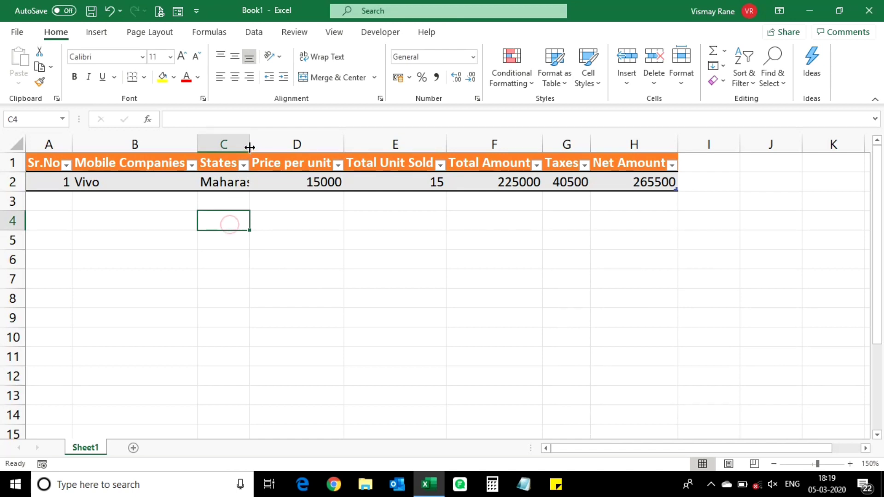
{"action": "left_click_drag", "start_coordinate": [250, 147], "coordinate": [324, 147]}
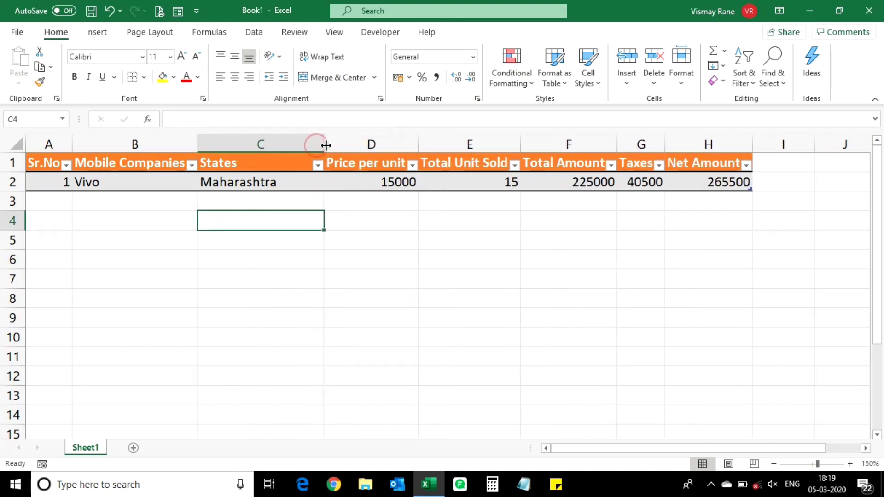
{"action": "left_click", "coordinate": [277, 175]}
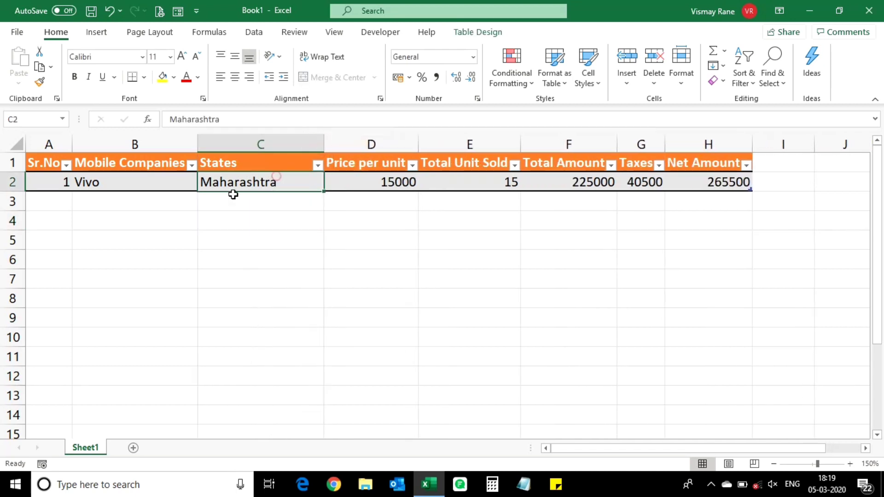
{"action": "left_click", "coordinate": [177, 12]}
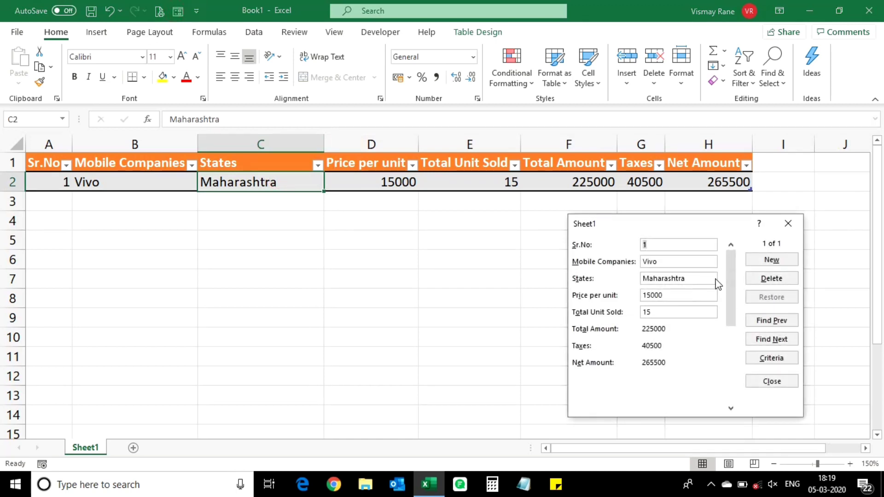
{"action": "left_click", "coordinate": [788, 224]}
{"action": "left_click", "coordinate": [302, 257]}
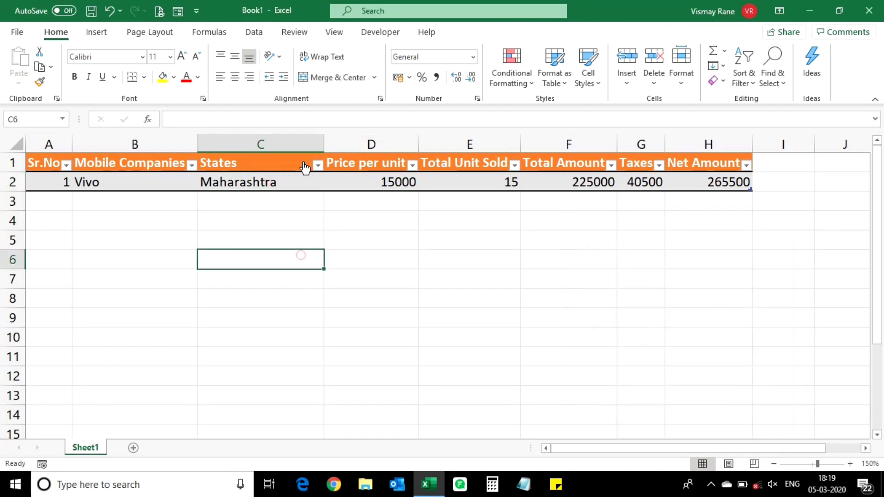
{"action": "left_click_drag", "start_coordinate": [323, 142], "coordinate": [419, 140]}
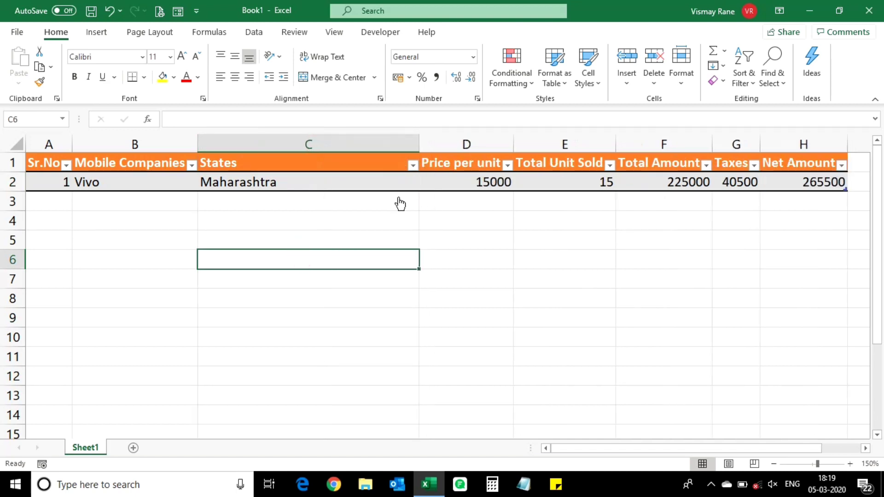
Reopen the data form from the Maharashtra cell and start a new blank record.
{"action": "left_click", "coordinate": [312, 183]}
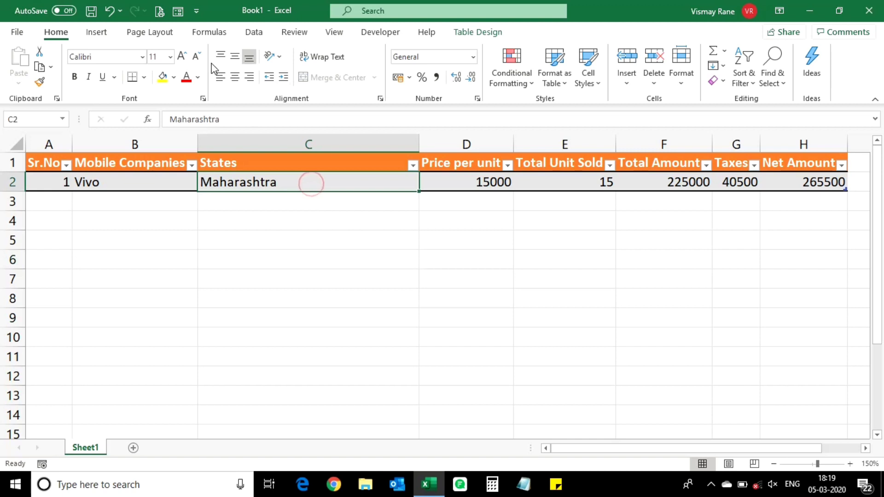
{"action": "left_click", "coordinate": [178, 12]}
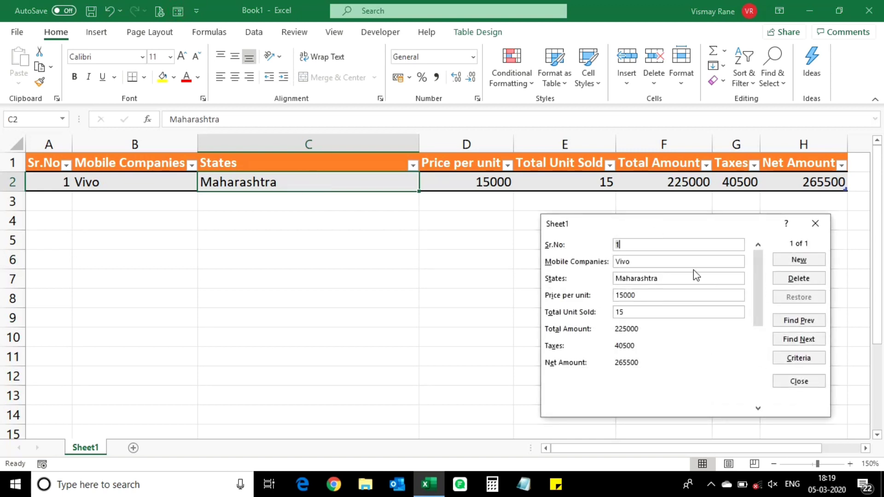
{"action": "left_click", "coordinate": [803, 261]}
Add the record with Sr.No 2, Samsung, Delhi, price per unit 25000 and 25 total units sold.
{"action": "type", "text": "2"}
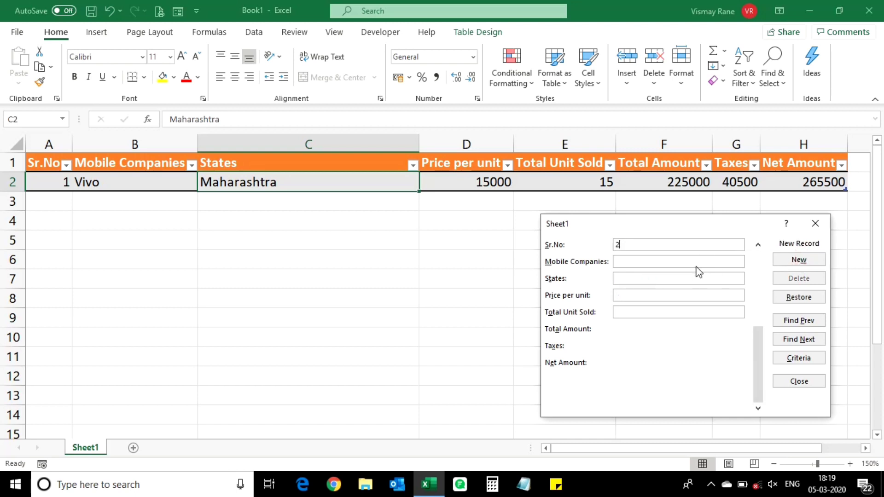
{"action": "left_click", "coordinate": [696, 267]}
{"action": "type", "text": "Samsung"}
{"action": "key", "text": "Tab"}
{"action": "type", "text": "Dehi"}
{"action": "type", "text": "lhi"}
{"action": "key", "text": "Tab"}
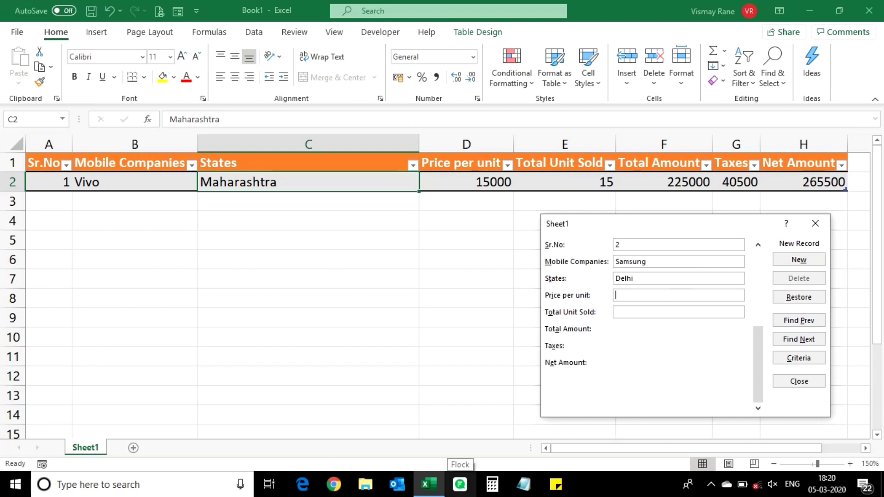
{"action": "type", "text": "25000"}
{"action": "type", "text": "25"}
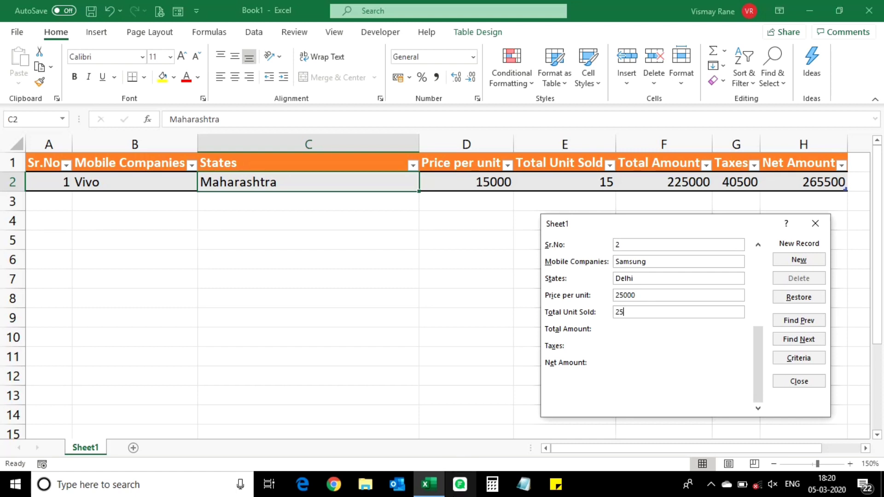
{"action": "key", "text": "Return"}
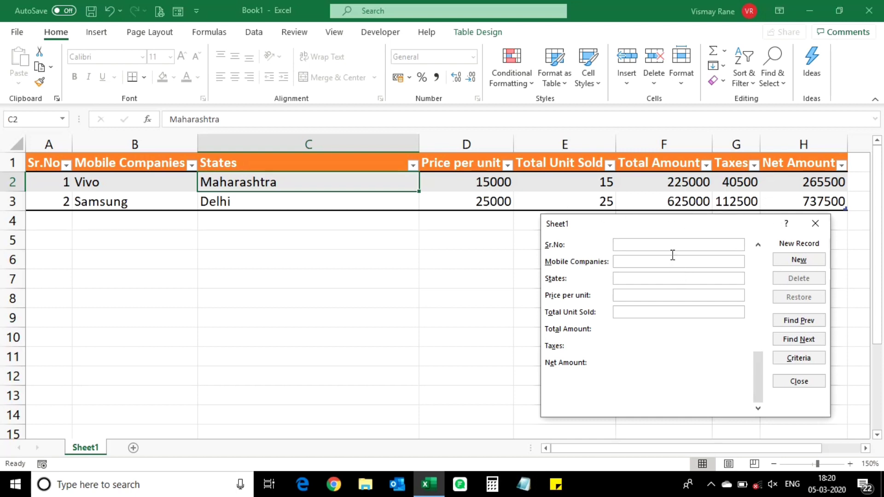
Add the record with Sr.No 3, Oppo, Kerala, price per unit 18000 and 15 total units sold.
{"action": "type", "text": "3"}
{"action": "type", "text": "Oppo"}
{"action": "type", "text": "18000"}
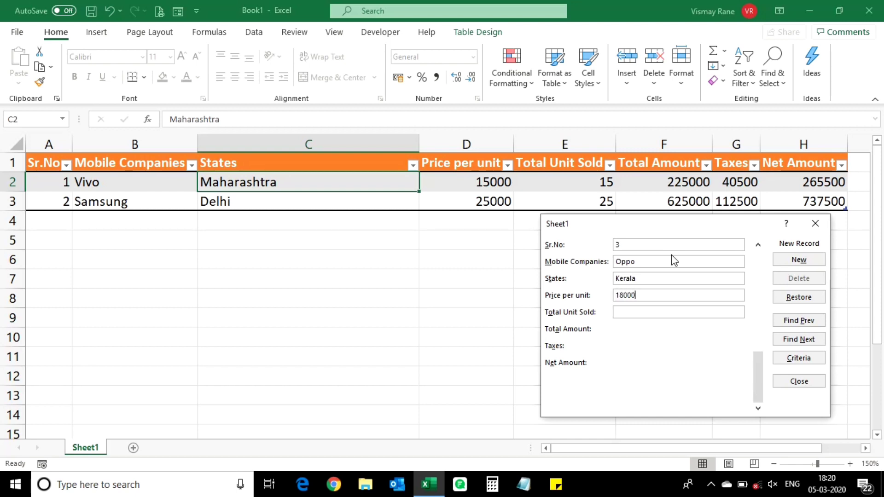
{"action": "key", "text": "Tab"}
{"action": "type", "text": "15"}
{"action": "left_click", "coordinate": [813, 261]}
Add the record with Sr.No 4, Iphone, Delhi, price per unit 50000 and 5 total units sold.
{"action": "type", "text": "4"}
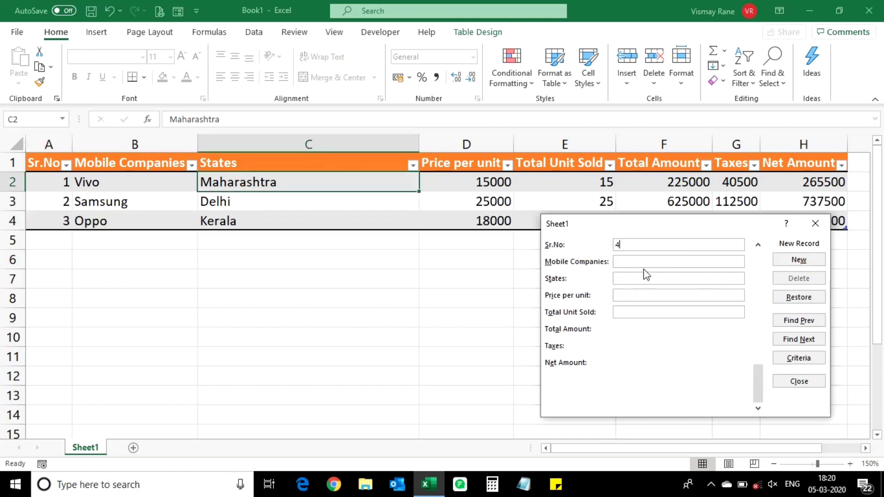
{"action": "left_click_drag", "start_coordinate": [680, 224], "coordinate": [353, 167]}
{"action": "left_click", "coordinate": [298, 203]}
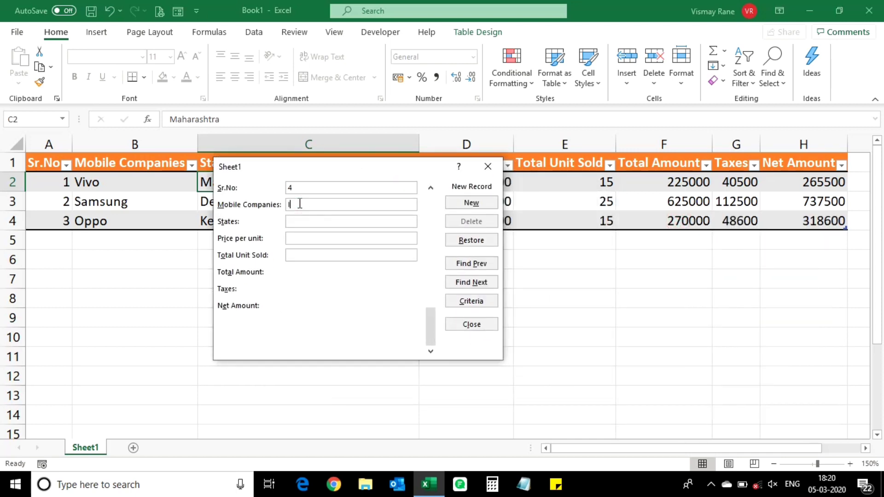
{"action": "type", "text": "IphoneDelhi"}
{"action": "key", "text": "Tab"}
{"action": "type", "text": "50000"}
{"action": "key", "text": "Return"}
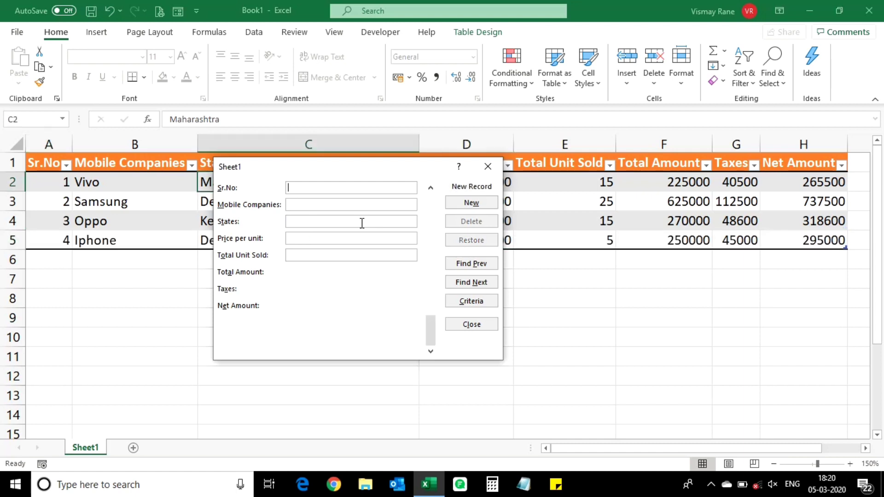
Move the data form clear of the new row and scroll through its records from the first to the last.
{"action": "left_click_drag", "start_coordinate": [401, 167], "coordinate": [377, 277]}
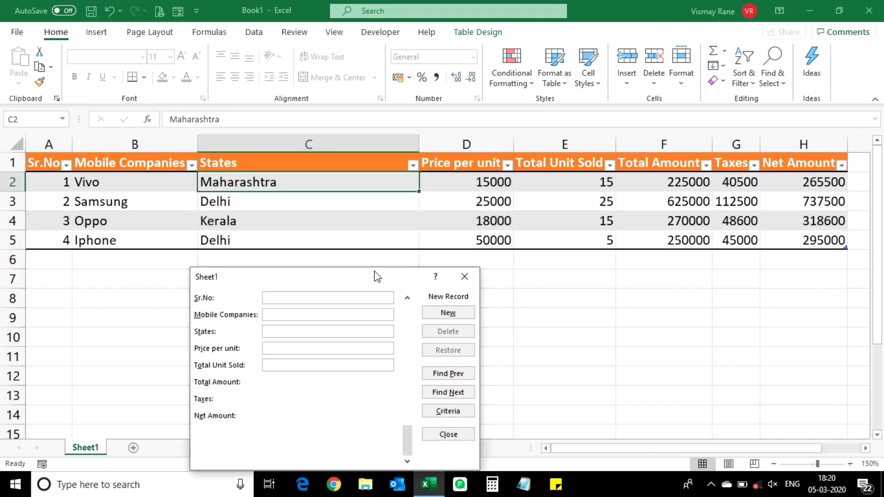
{"action": "left_click_drag", "start_coordinate": [374, 276], "coordinate": [421, 226]}
{"action": "left_click", "coordinate": [494, 341]}
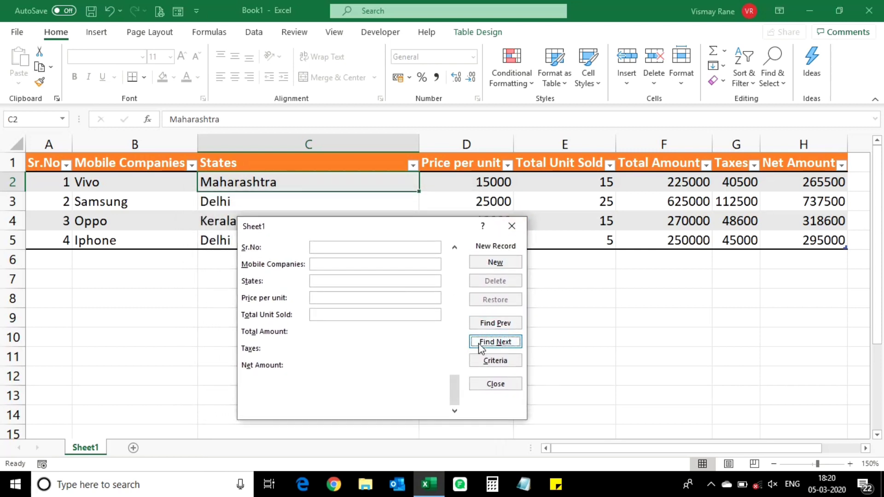
{"action": "left_click_drag", "start_coordinate": [453, 382], "coordinate": [468, 258]}
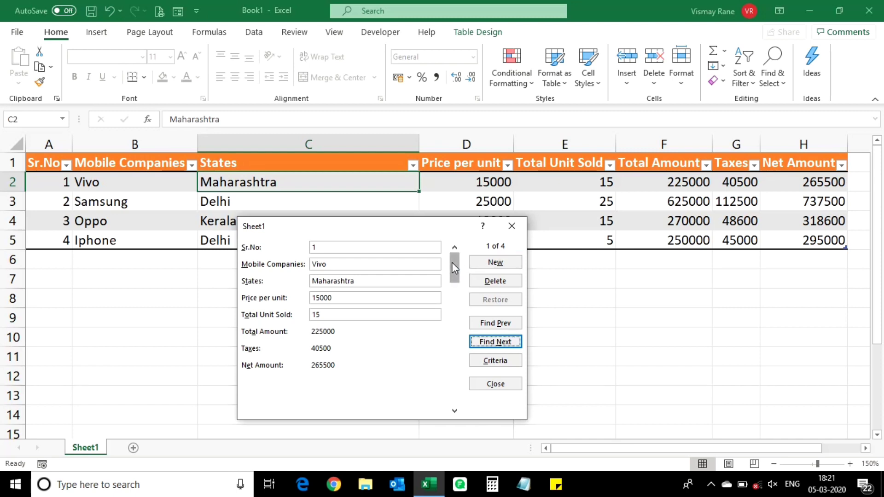
{"action": "left_click_drag", "start_coordinate": [451, 278], "coordinate": [451, 278]}
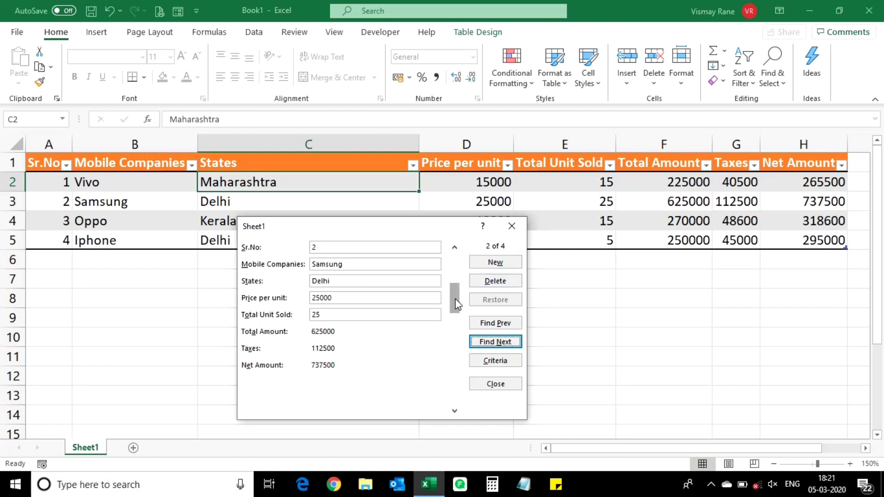
{"action": "left_click_drag", "start_coordinate": [452, 317], "coordinate": [448, 340]}
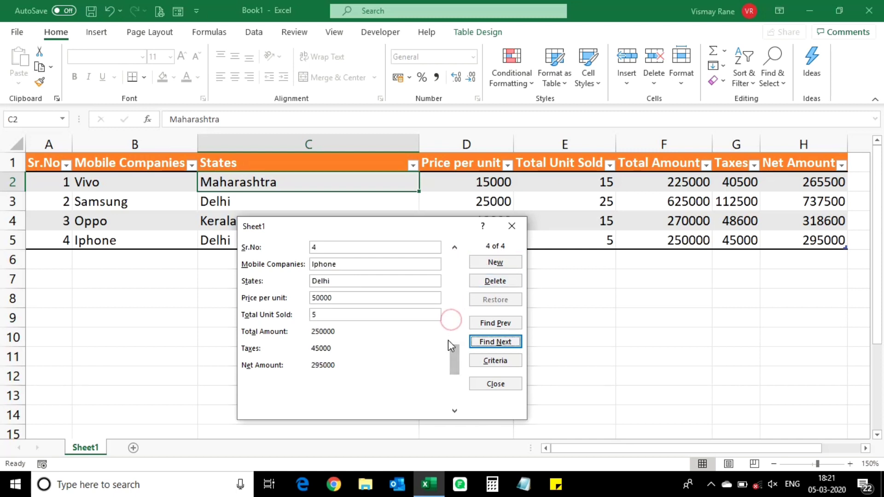
Step back through the records to the first one, then forward to the Oppo record.
{"action": "left_click", "coordinate": [494, 324]}
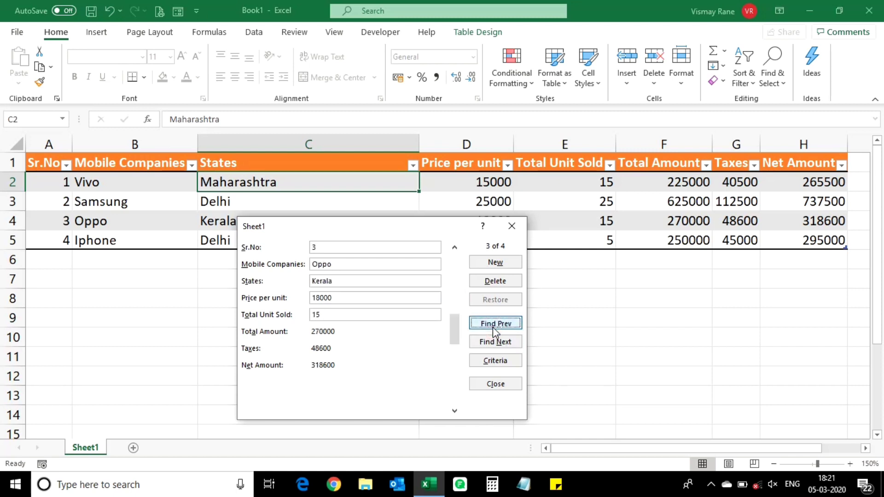
{"action": "left_click", "coordinate": [494, 325]}
{"action": "left_click", "coordinate": [493, 324]}
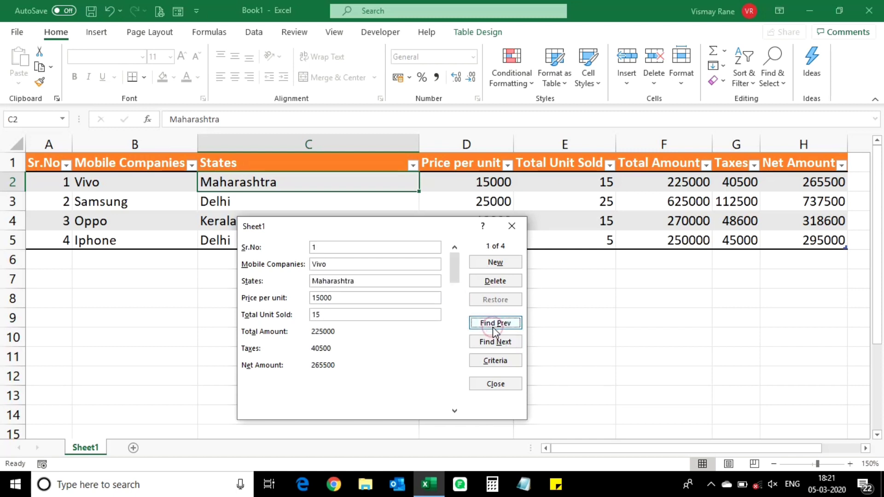
{"action": "left_click", "coordinate": [488, 345]}
{"action": "left_click", "coordinate": [487, 347]}
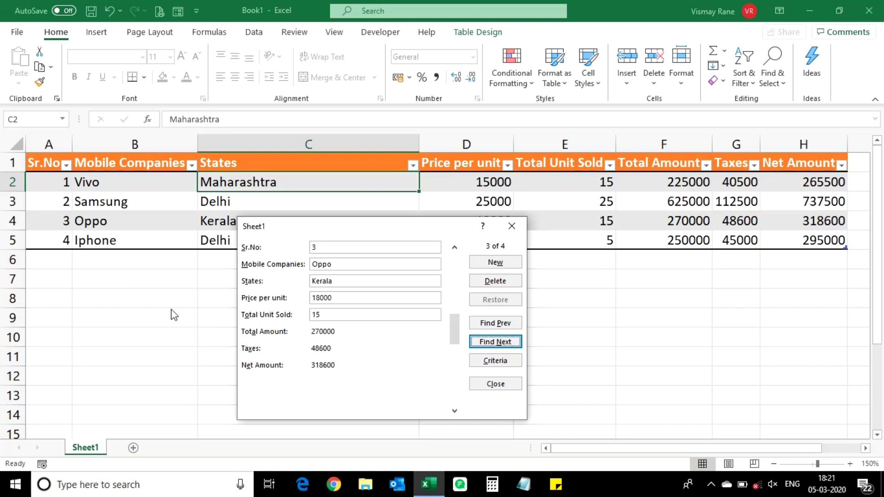
Search the form's records in both directions with the criterion Total Unit Sold >15.
{"action": "left_click", "coordinate": [495, 364]}
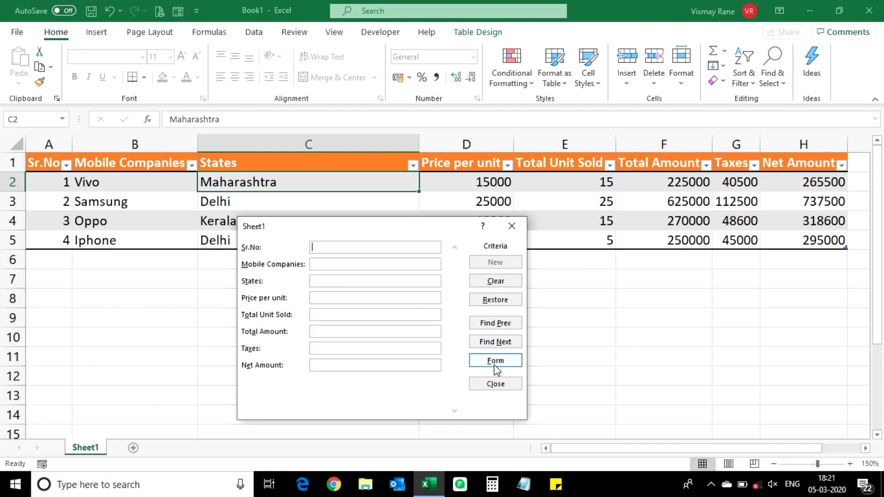
{"action": "left_click", "coordinate": [332, 316]}
{"action": "type", "text": ">15"}
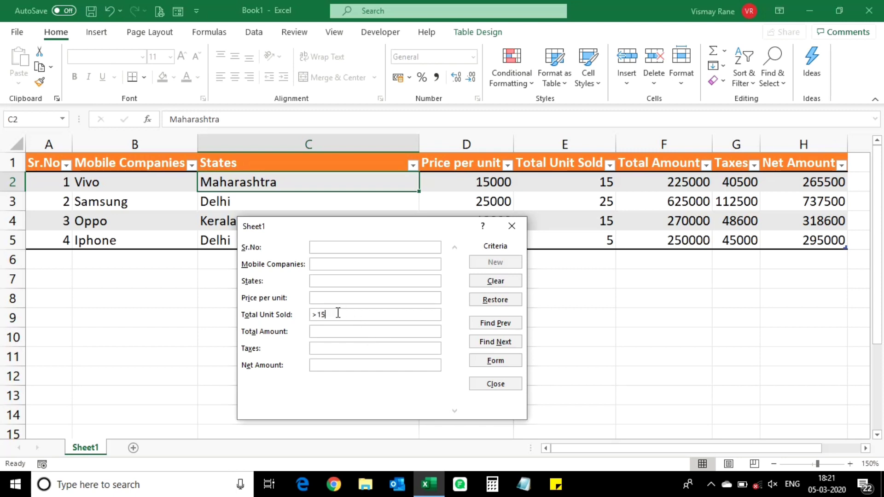
{"action": "left_click", "coordinate": [496, 361]}
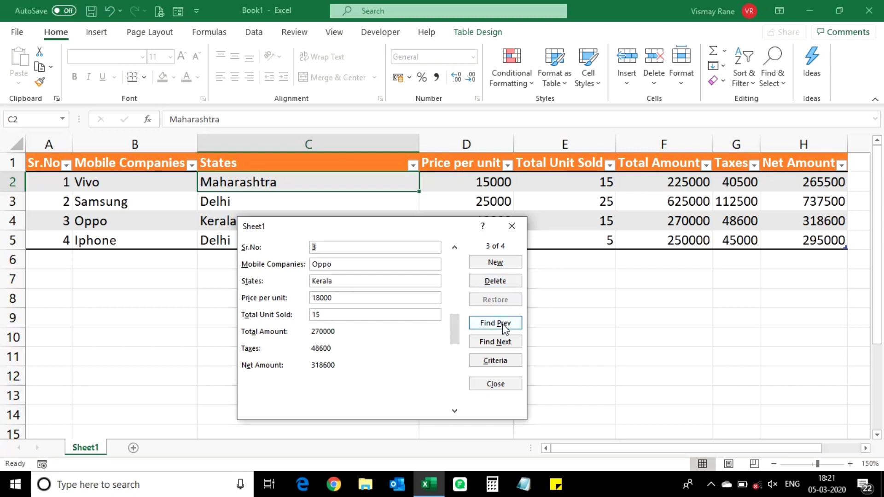
{"action": "left_click", "coordinate": [503, 343]}
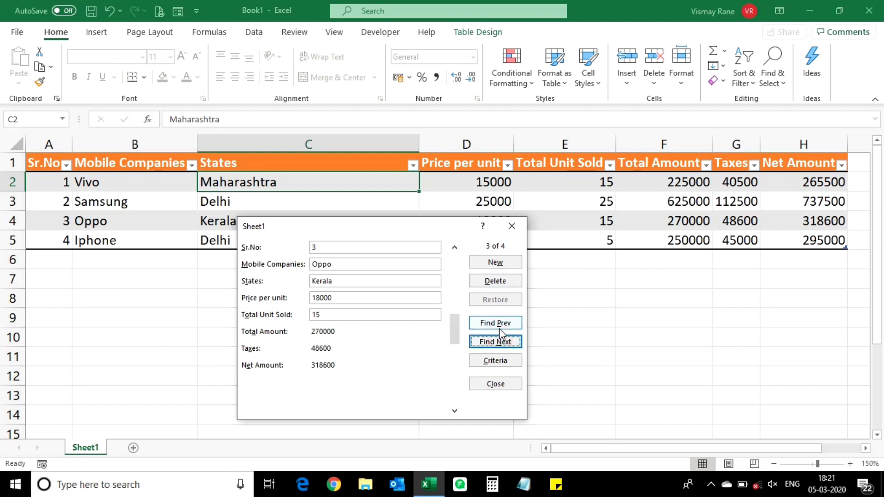
{"action": "left_click", "coordinate": [500, 327]}
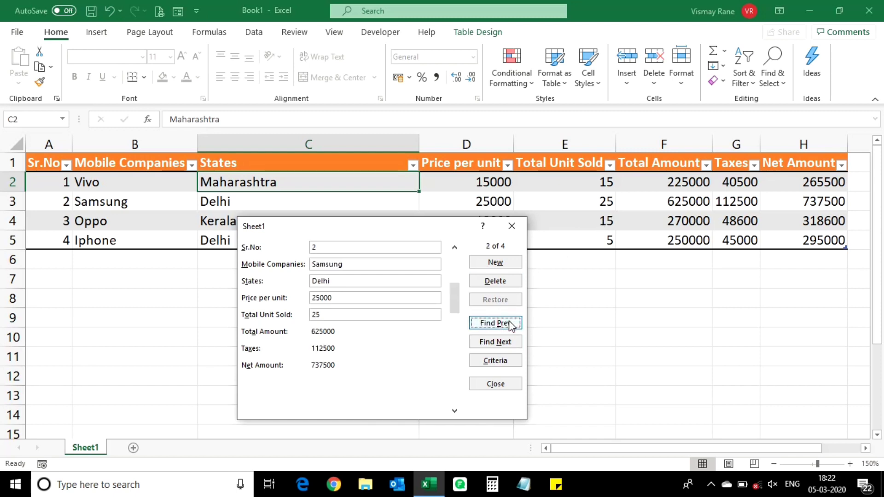
{"action": "left_click", "coordinate": [511, 325]}
Replace the units criterion with Taxes >50000 and find the next matching record.
{"action": "left_click", "coordinate": [498, 361]}
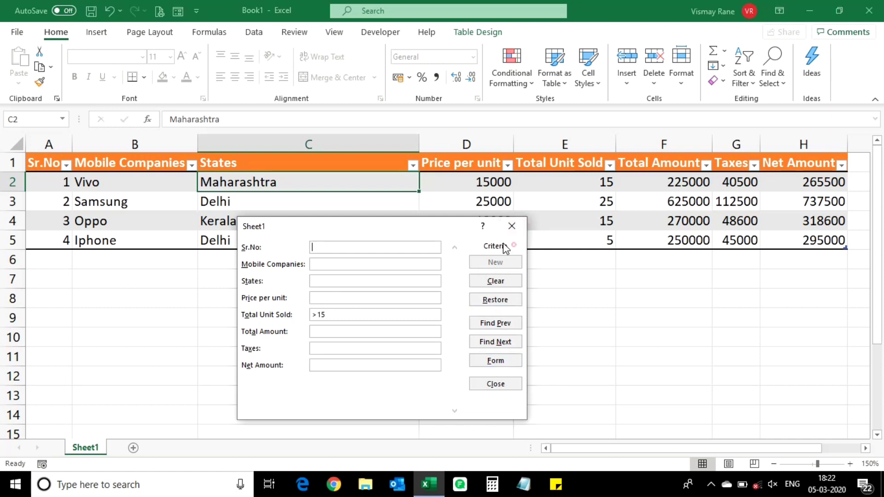
{"action": "double_click", "coordinate": [345, 314]}
{"action": "key", "text": "BackSpace"}
{"action": "left_click", "coordinate": [321, 350]}
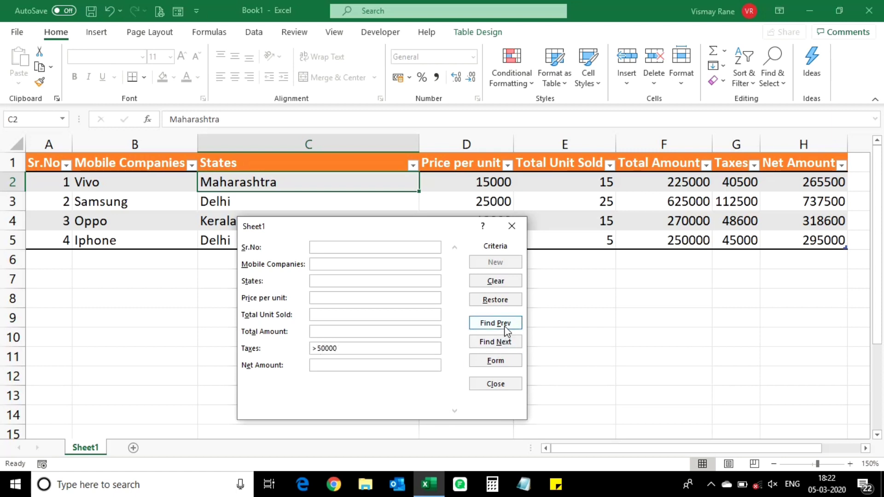
{"action": "left_click", "coordinate": [504, 341]}
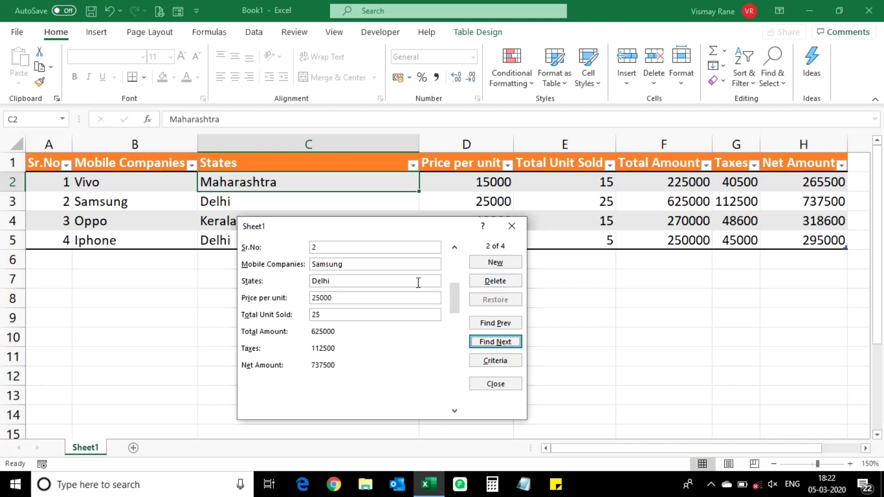
Delete the displayed Samsung record from the table.
{"action": "left_click", "coordinate": [513, 284]}
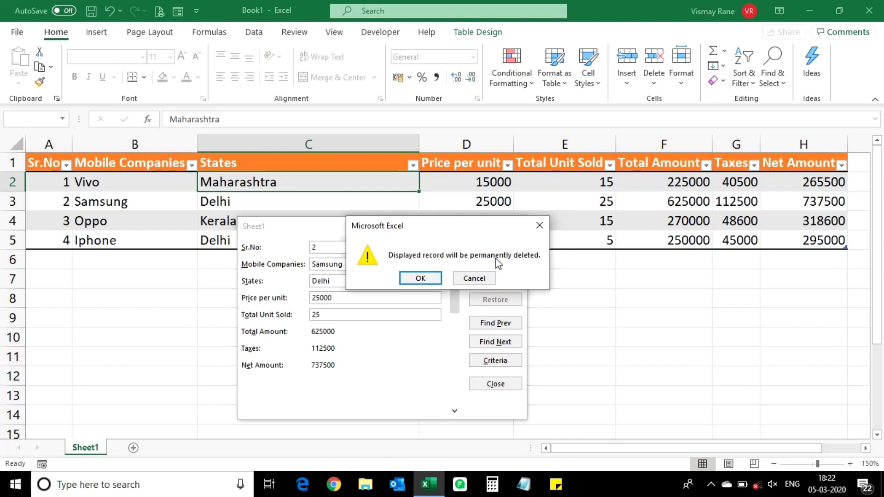
{"action": "left_click", "coordinate": [407, 278]}
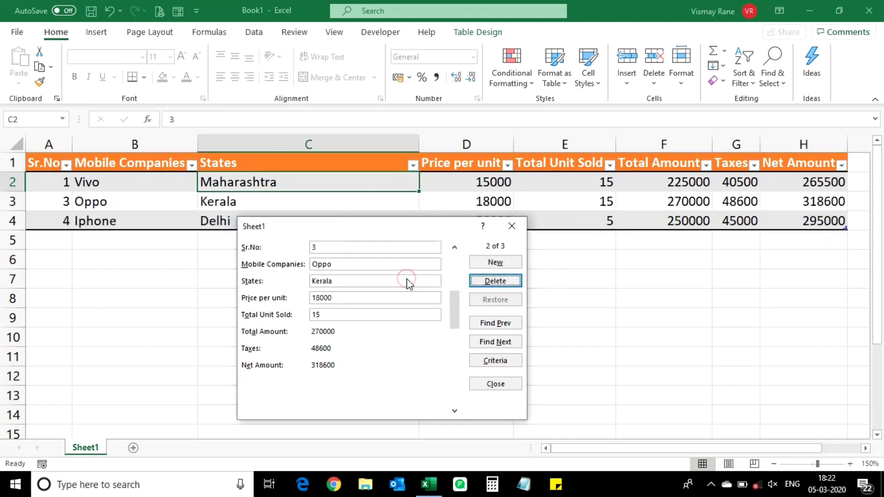